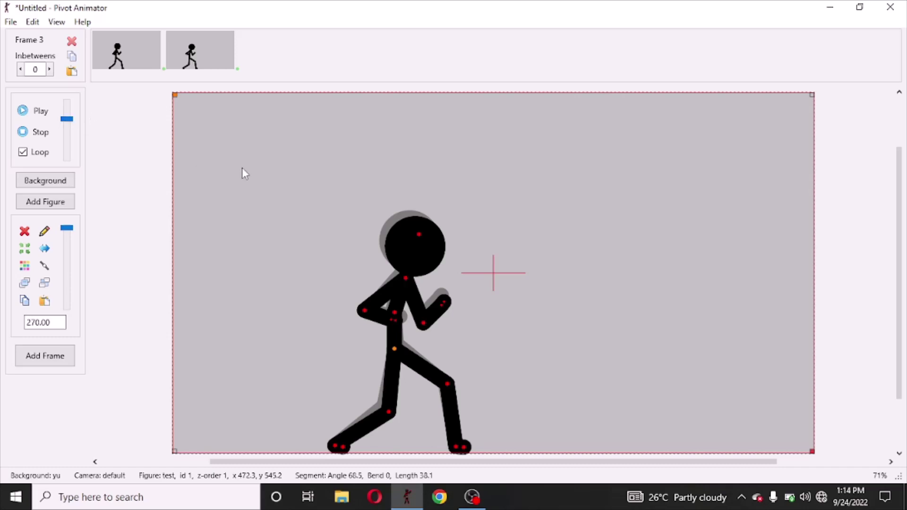
Step: In frame 3, lean the torso forward, lower the hips to about x 462, y 561, and replant the front leg on its previous foot position
drag(394, 312, 399, 313)
drag(395, 349, 390, 357)
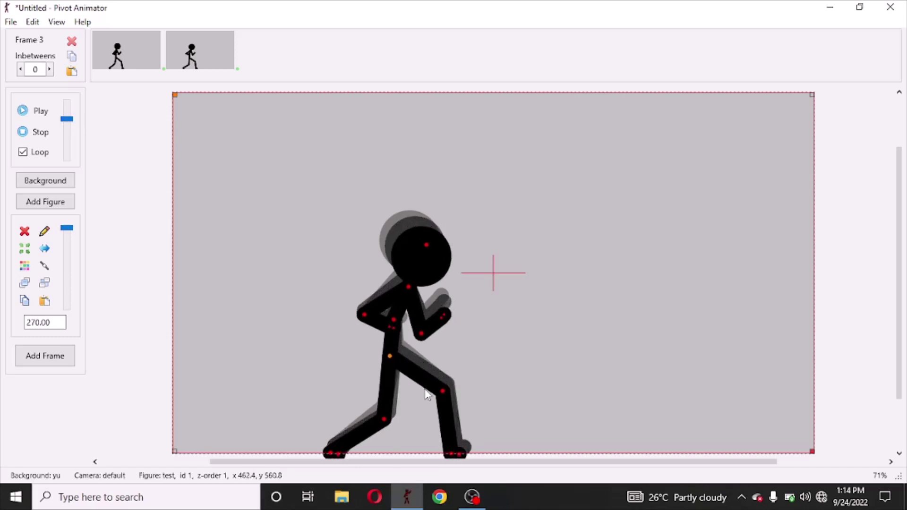
drag(443, 392, 450, 379)
drag(471, 439, 463, 441)
drag(449, 379, 448, 383)
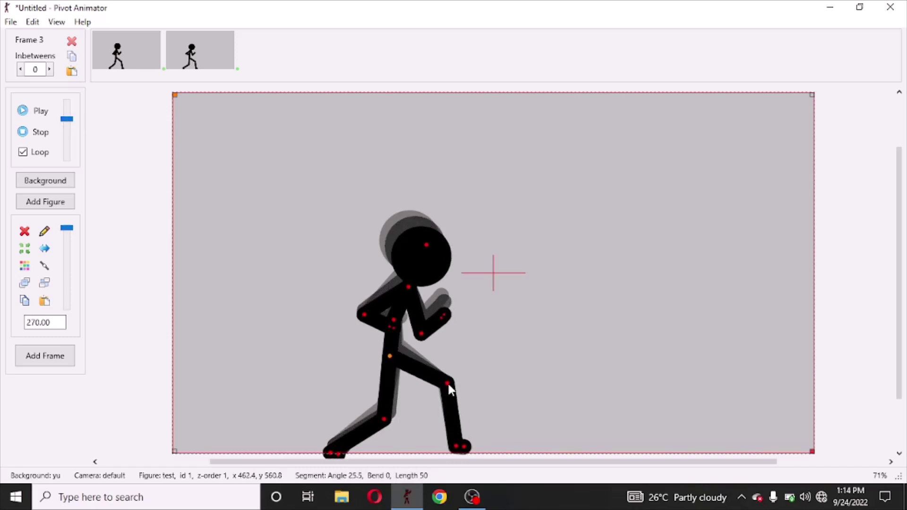
Step: Bend the rear leg so its foot stays on the previous ghost position, tilt the head forward, and add the frame
drag(384, 419, 396, 421)
drag(352, 454, 338, 445)
drag(391, 422, 396, 419)
drag(336, 441, 346, 449)
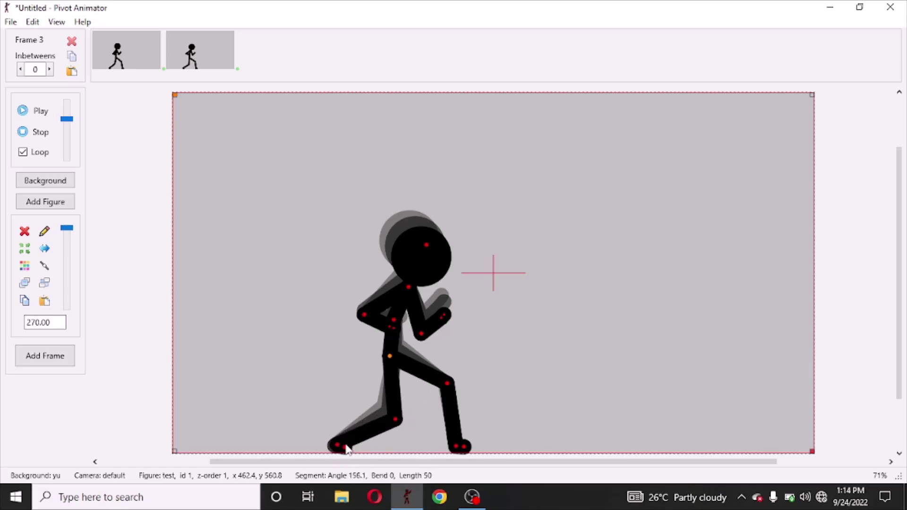
drag(395, 420, 392, 420)
drag(333, 443, 333, 445)
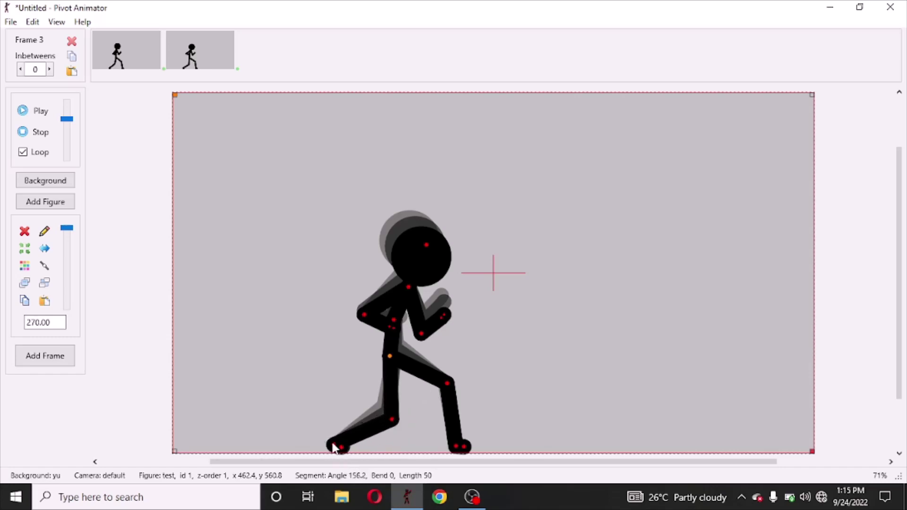
mouse_move(426, 245)
mouse_down()
mouse_move(434, 259)
mouse_move(428, 255)
mouse_up()
key(space)
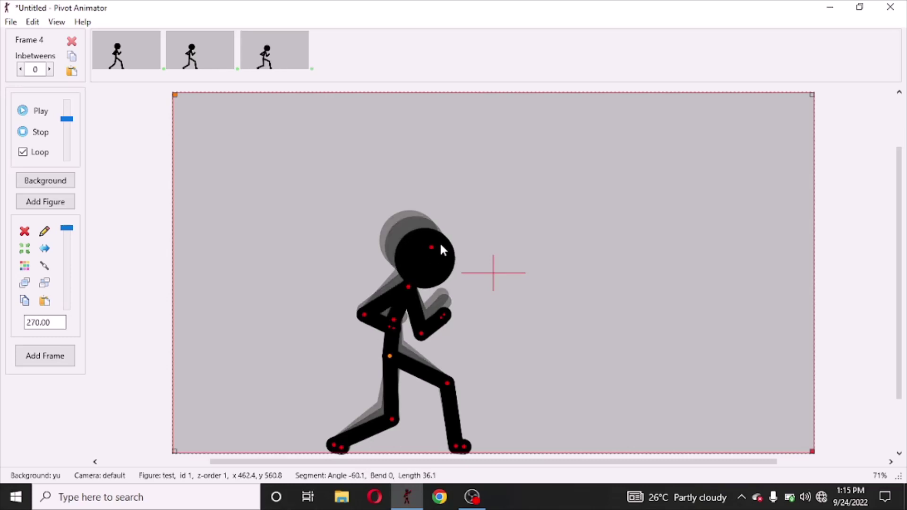
Step: Review the first three frames, lower the figure in frame 4 to about x 458, y 576 with both feet replanted, and add the frame
click(140, 44)
click(198, 61)
click(259, 52)
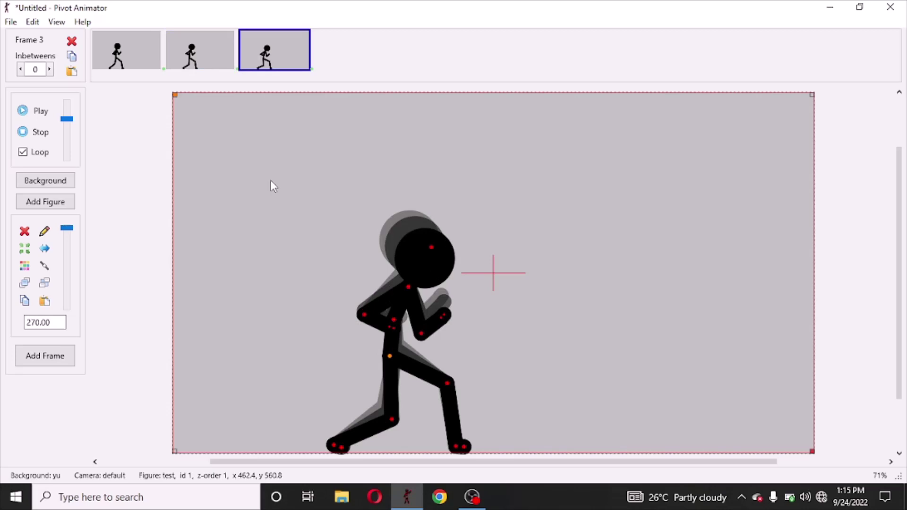
key(space)
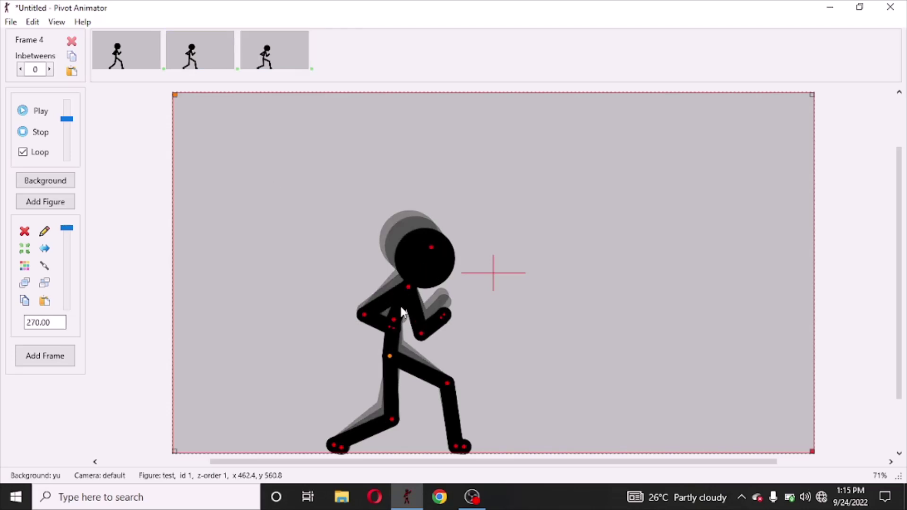
drag(390, 356, 387, 363)
drag(455, 452, 467, 427)
drag(449, 379, 446, 383)
drag(336, 454, 339, 444)
key(Return)
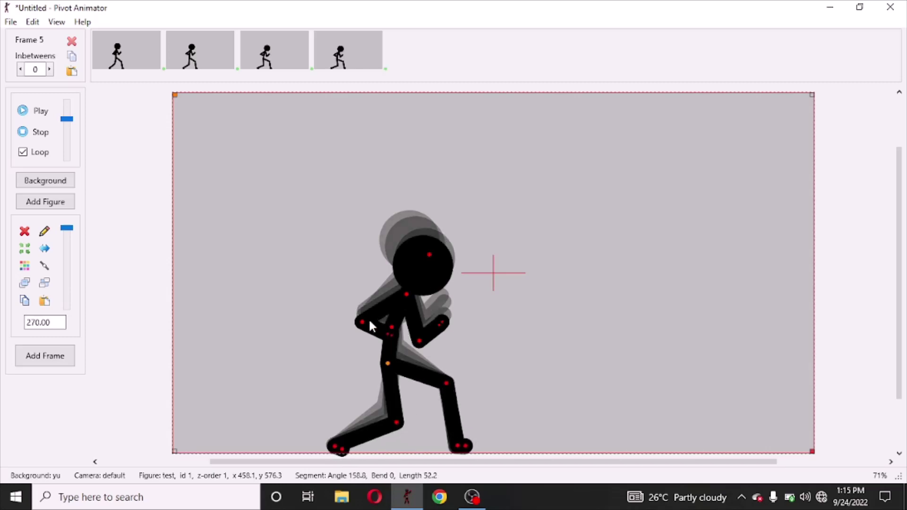
Step: In frame 5, move the hips back to about x 420, y 590, angle the front shin forward, and spread both arms from the torso
drag(456, 445, 471, 435)
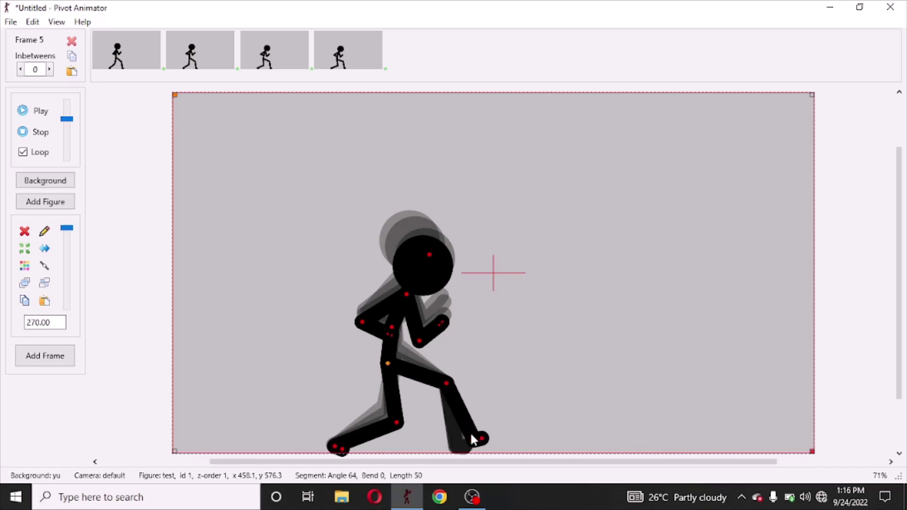
drag(388, 363, 370, 371)
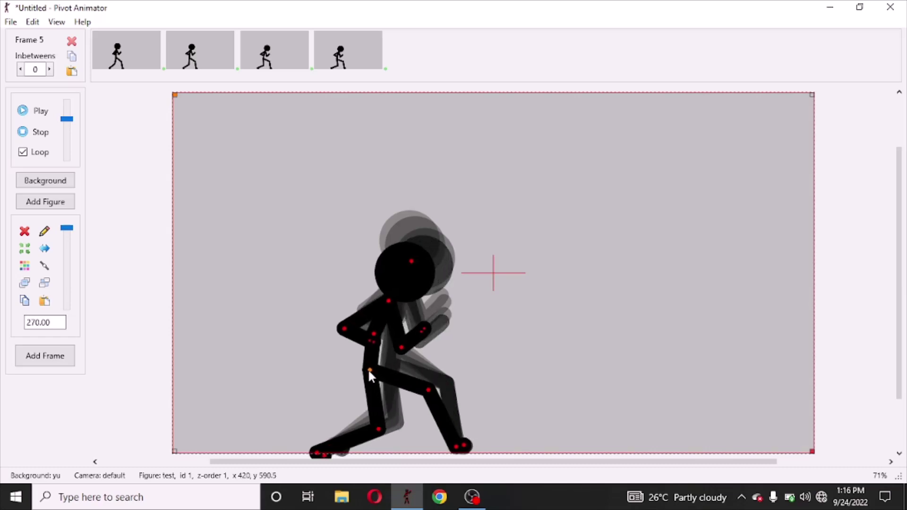
drag(379, 429, 370, 433)
drag(374, 334, 419, 328)
drag(338, 334, 328, 309)
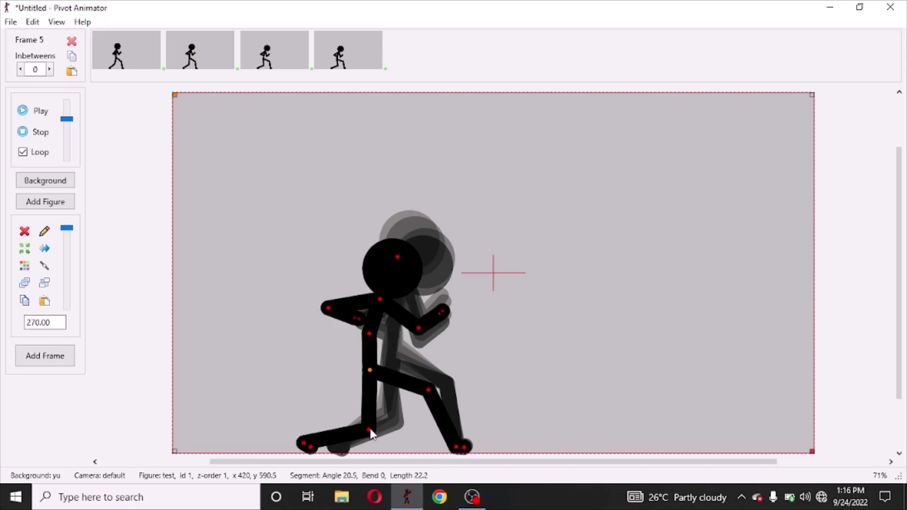
Step: Swing the rear thigh backward, plant the rear foot on its previous ghost position, and add frame 5
drag(369, 430, 334, 418)
drag(274, 392, 313, 453)
drag(334, 417, 349, 392)
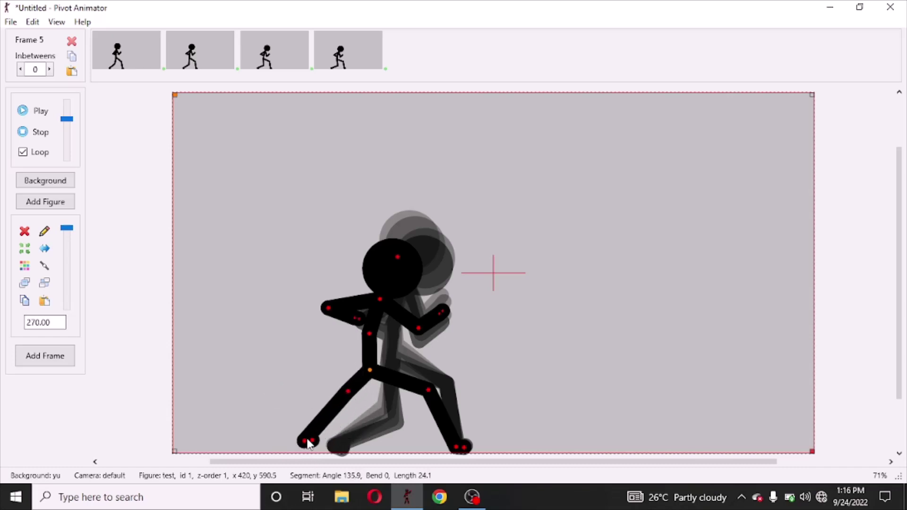
drag(309, 443, 344, 449)
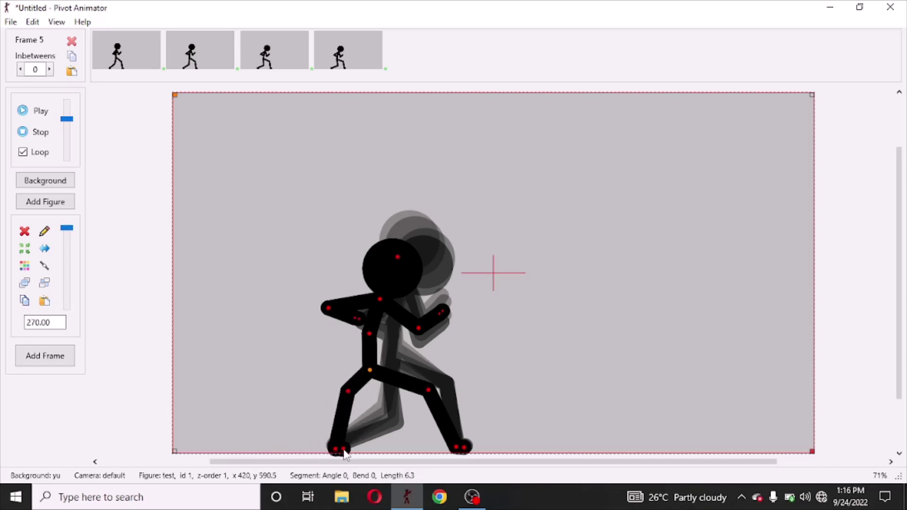
key(Return)
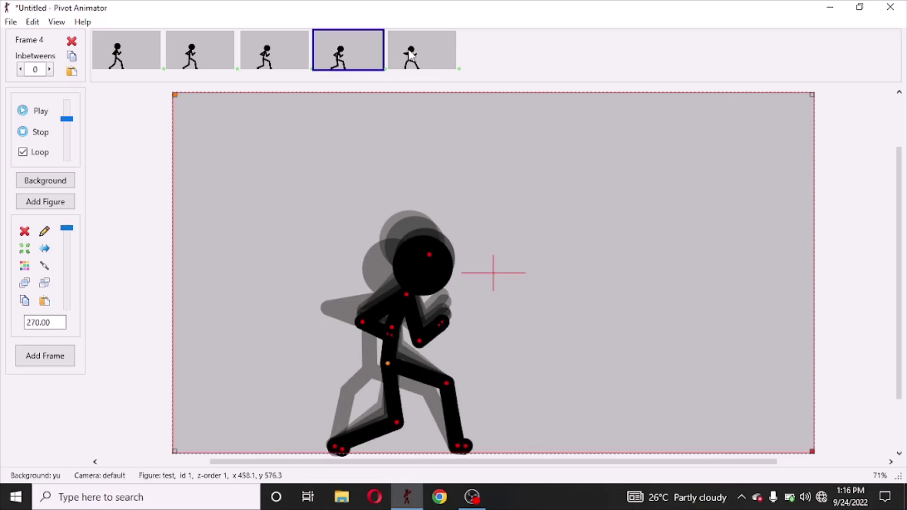
Step: In frame 6, shift the hips back to about x 396, y 581, straighten the front leg, bend the rear knee outward, and add the frame
drag(370, 373, 356, 367)
drag(416, 387, 409, 415)
drag(453, 446, 463, 449)
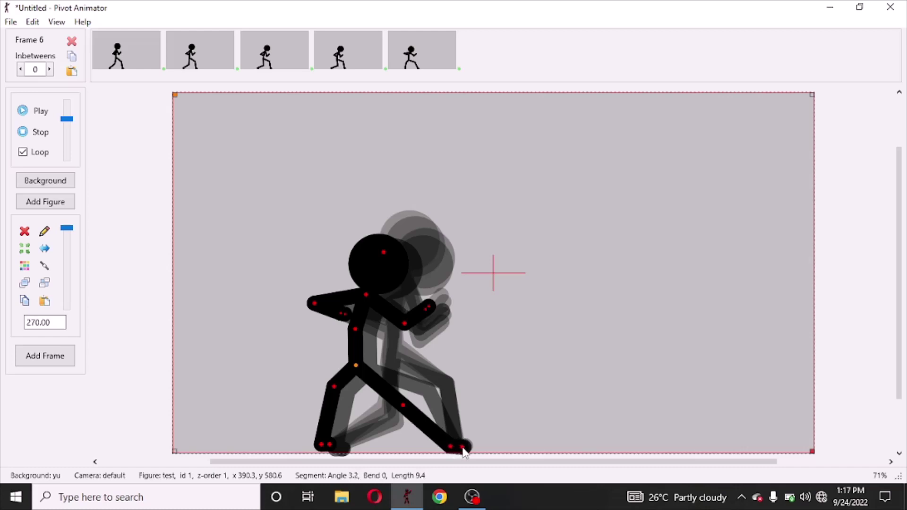
drag(334, 387, 331, 447)
drag(354, 364, 358, 364)
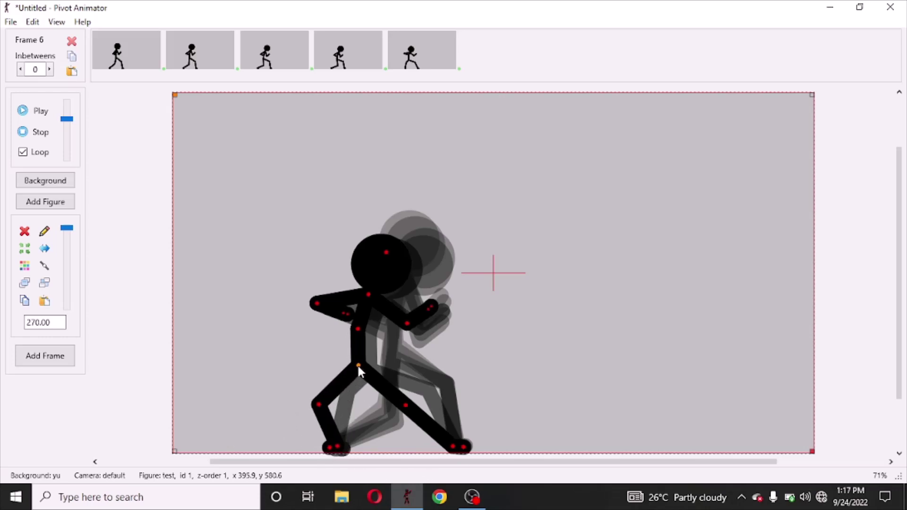
click(45, 355)
Step: Check frames 5 and 6, play the animation, and set the playback speed to 20 fps
click(435, 54)
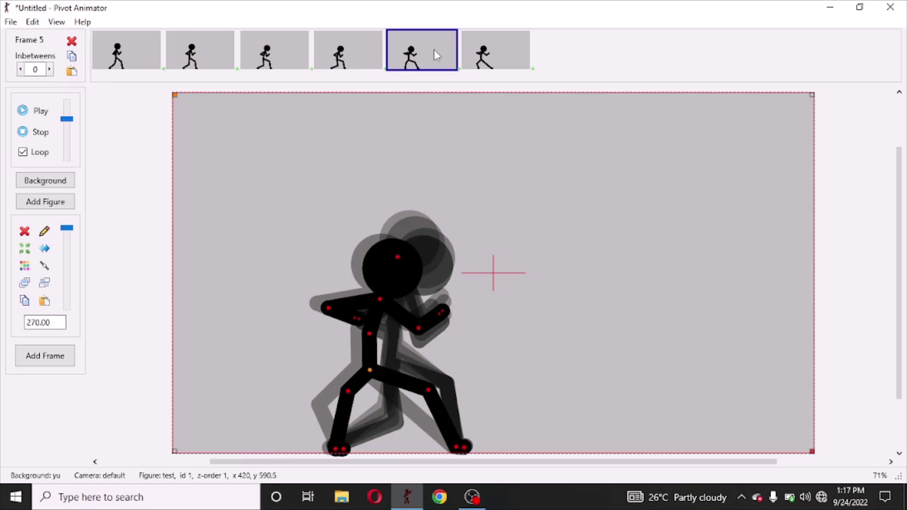
click(483, 55)
click(40, 112)
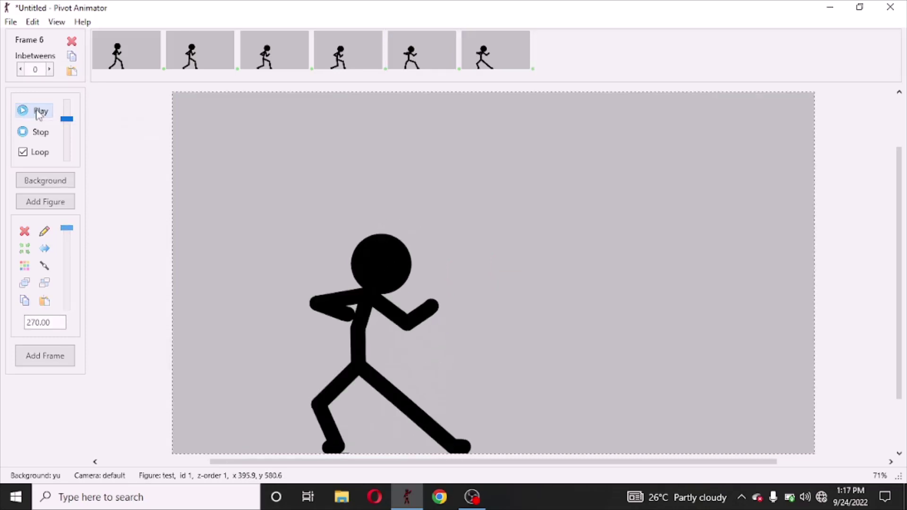
drag(66, 118, 68, 129)
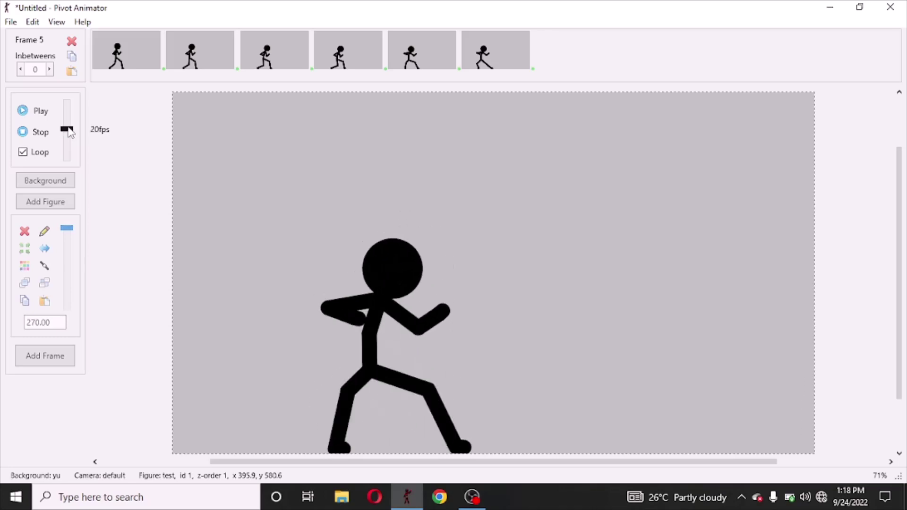
click(41, 132)
Step: Add an unchanged hold as frame 7; in frame 8, lean the torso back, extend the front arm forward, and raise the rear forearm
key(Return)
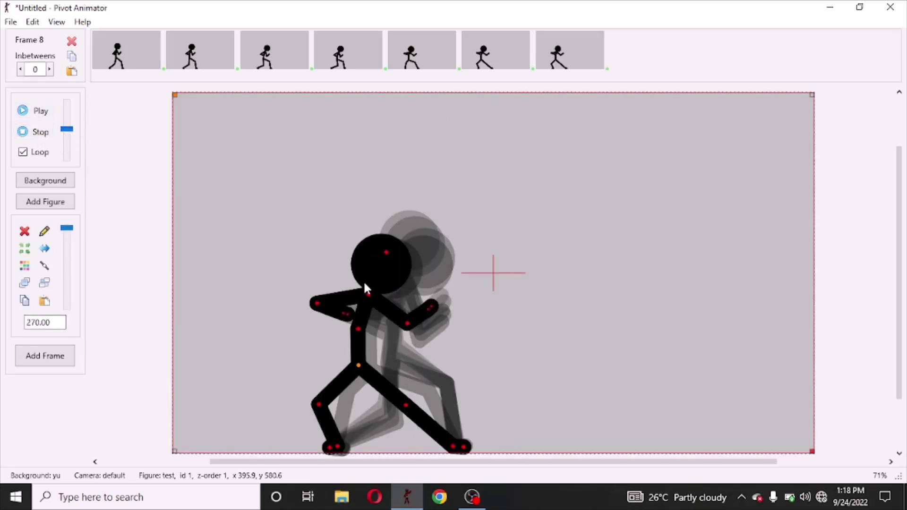
drag(369, 296, 363, 294)
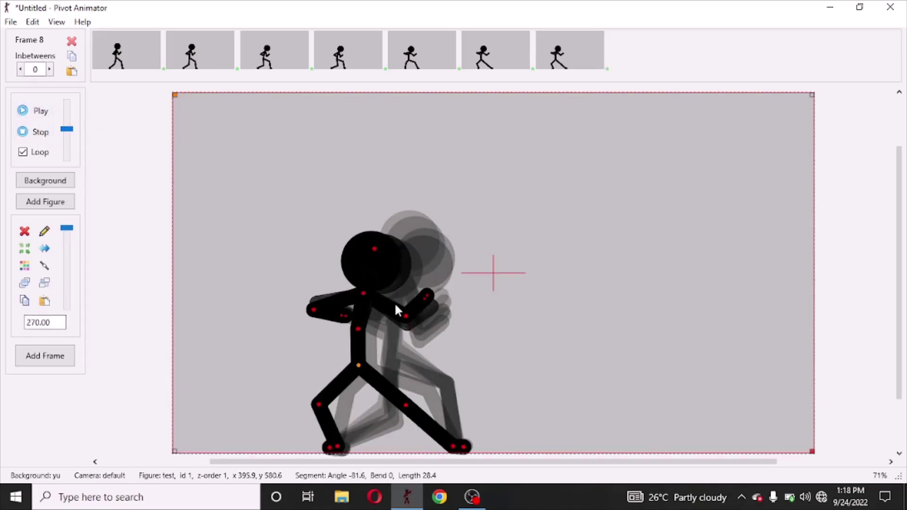
mouse_move(424, 300)
mouse_down()
mouse_move(429, 326)
mouse_move(410, 299)
mouse_up()
drag(313, 309, 322, 292)
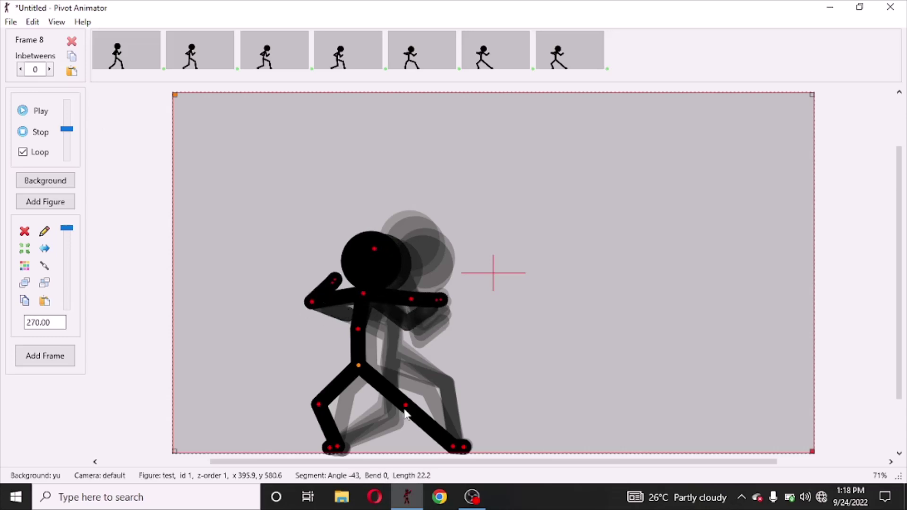
Step: Shift the hips to about x 389, y 581, widen the rear leg with its foot replanted, lower the front arm slightly, and add frame 8
drag(359, 365, 355, 366)
drag(316, 405, 305, 404)
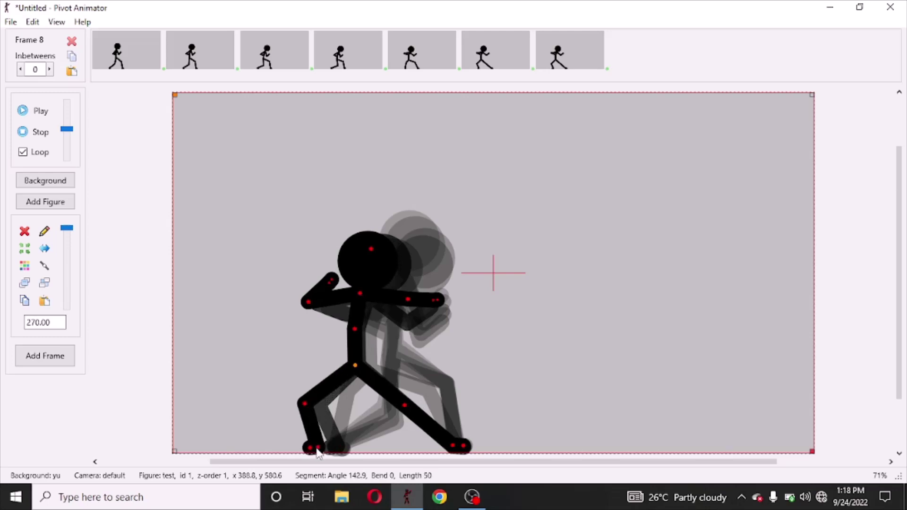
drag(318, 448, 338, 447)
drag(331, 450, 330, 448)
drag(408, 300, 407, 307)
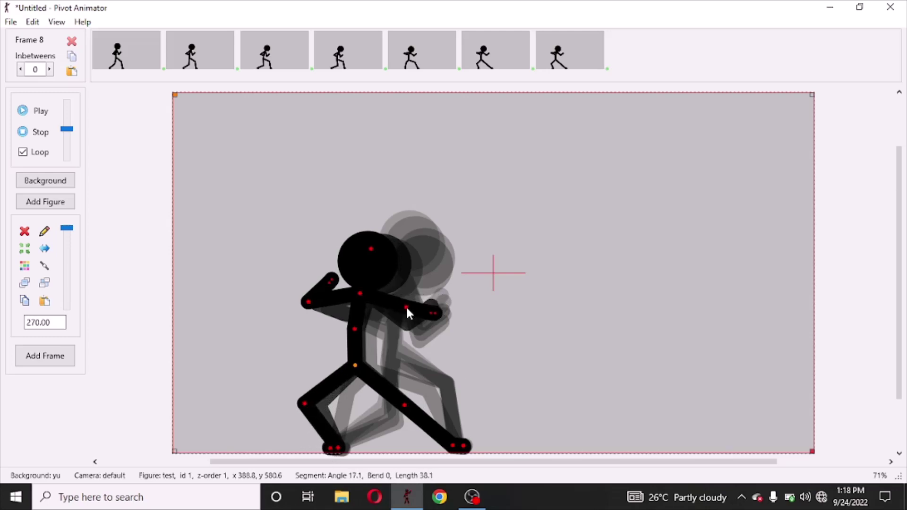
drag(372, 249, 378, 251)
key(Return)
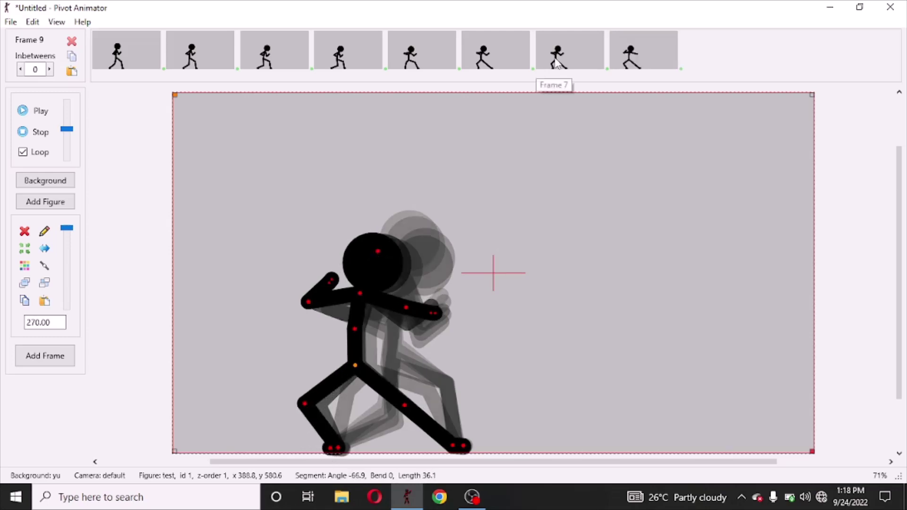
Step: Compare frames 7 and 8, and in frame 9 bend the torso slightly backward and raise the front arm to nearly horizontal
click(555, 60)
click(623, 61)
key(Right)
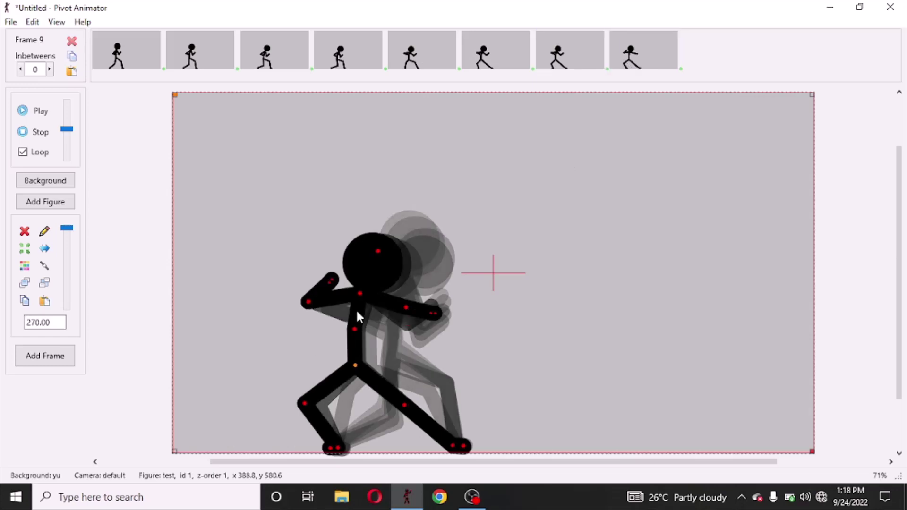
drag(359, 294, 360, 294)
drag(354, 327, 352, 327)
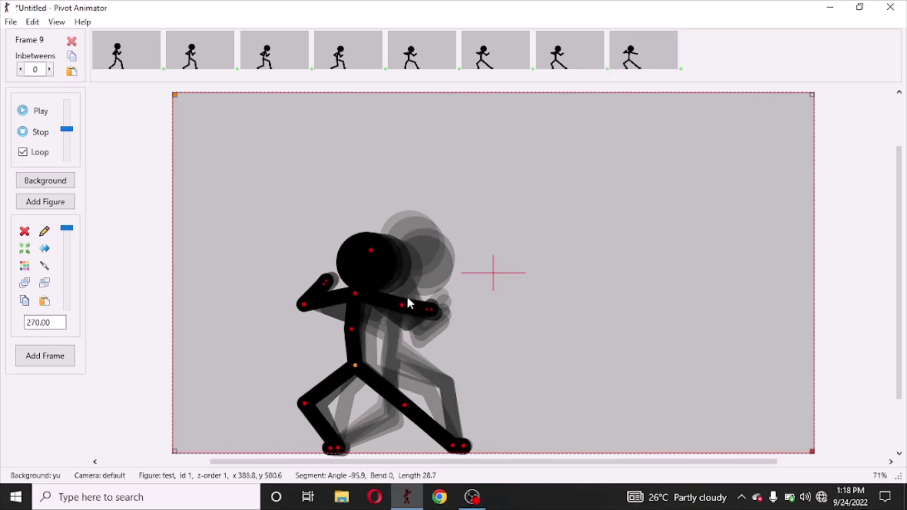
drag(407, 299, 408, 293)
Step: Lower the hips slightly to about x 385, y 585, replant the rear foot on its previous position, and add frame 9
drag(405, 405, 406, 405)
drag(355, 366, 353, 368)
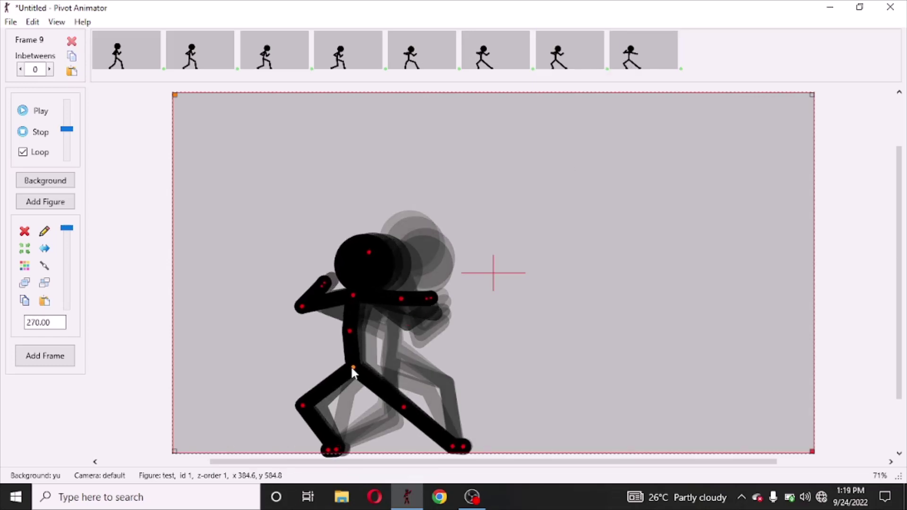
drag(303, 406, 302, 404)
drag(333, 449, 336, 449)
key(Return)
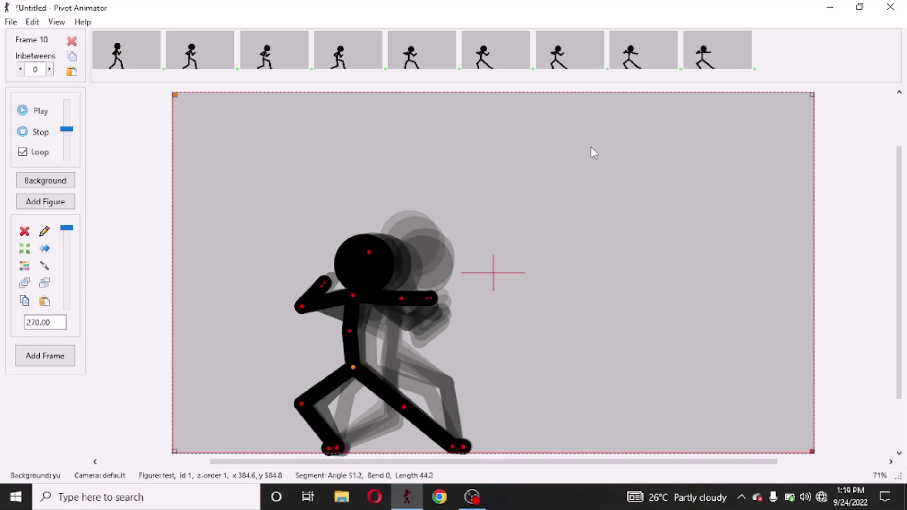
Step: Preview the animation at different speeds, including 33 fps, and return the playback speed to 20 fps
click(53, 111)
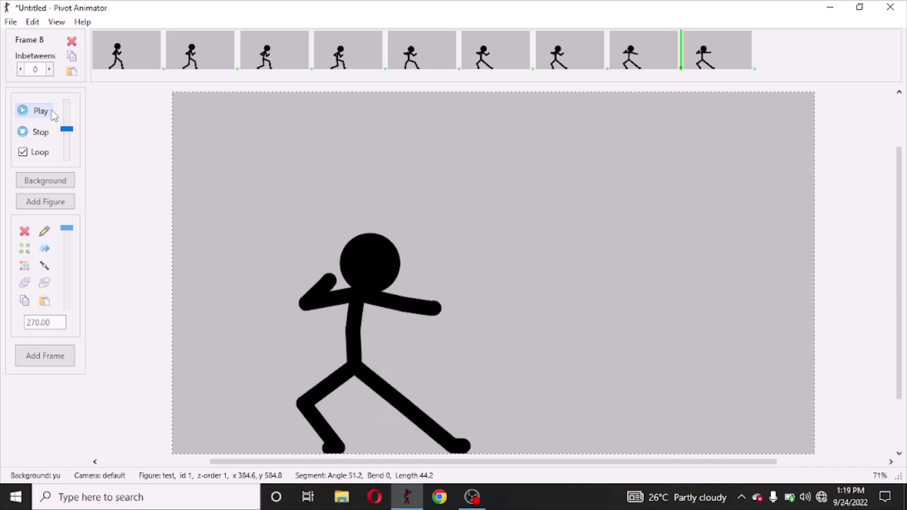
click(40, 131)
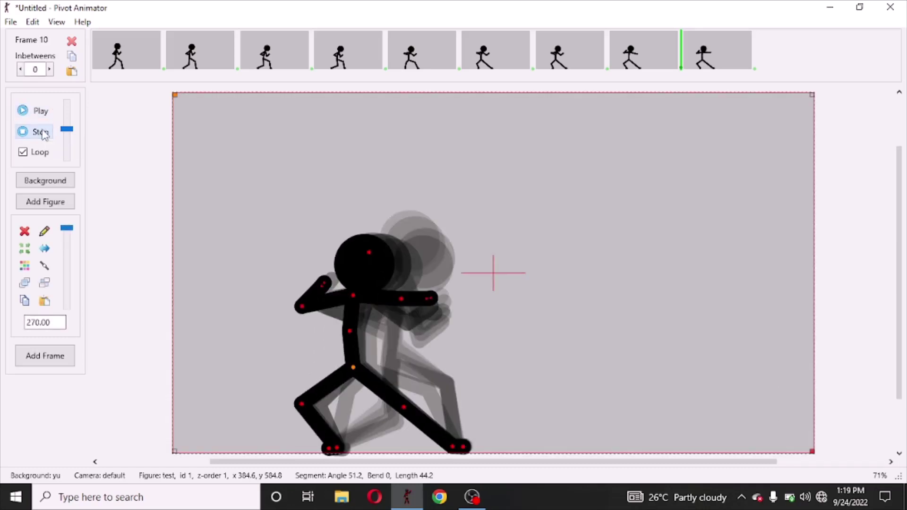
click(41, 112)
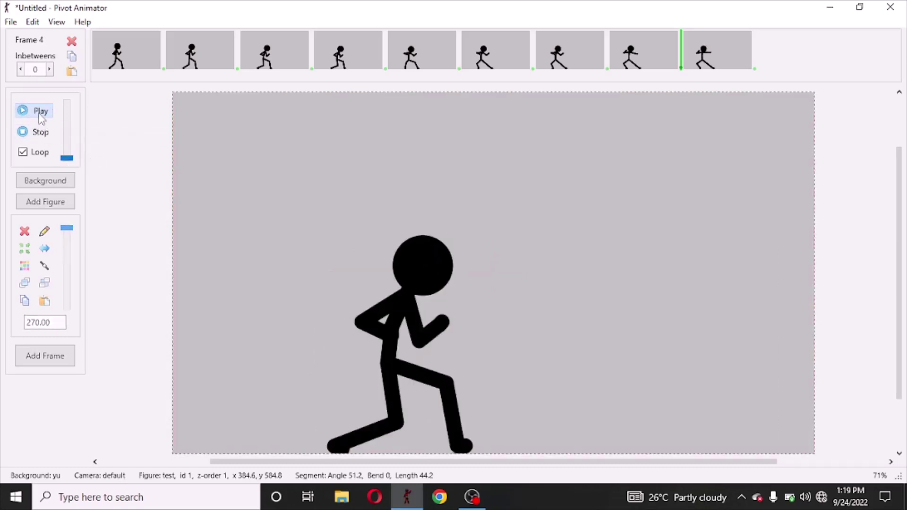
click(67, 104)
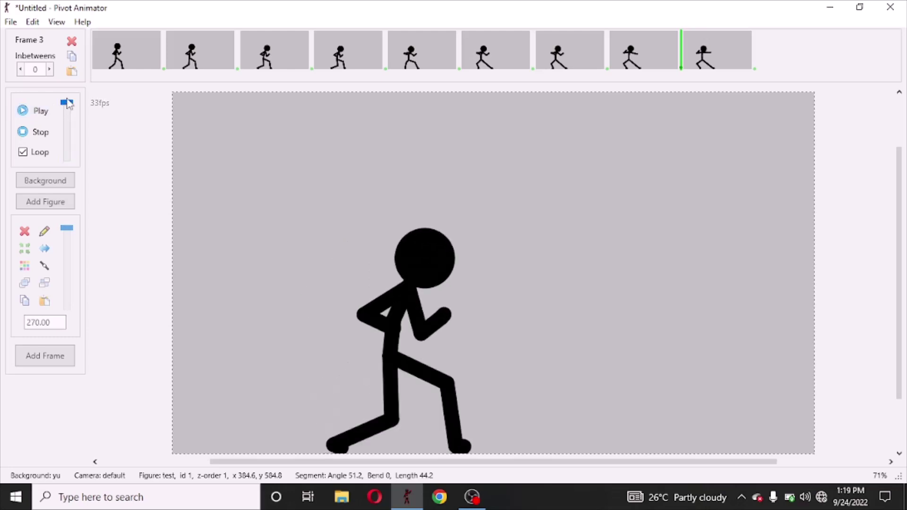
drag(68, 110, 67, 128)
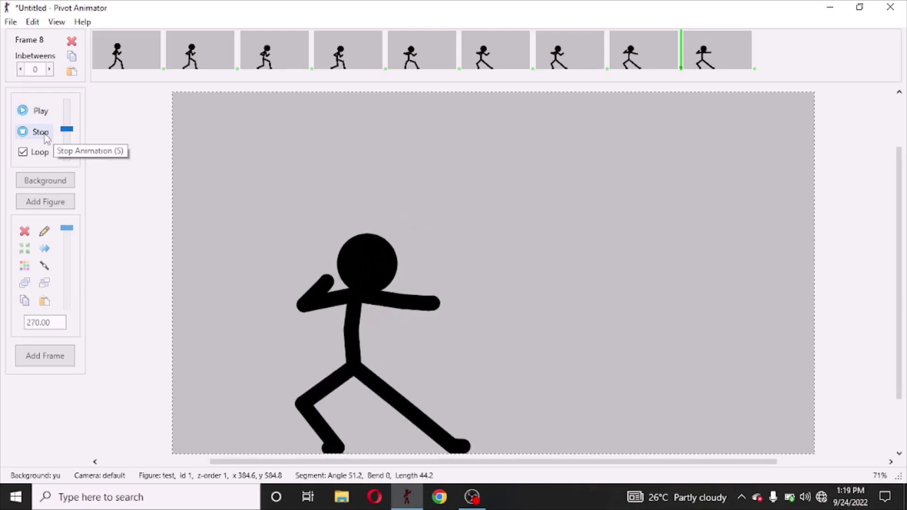
click(45, 134)
Step: Add two unchanged hold frames of the current pose as frames 10 and 11
key(Return)
key(Return)
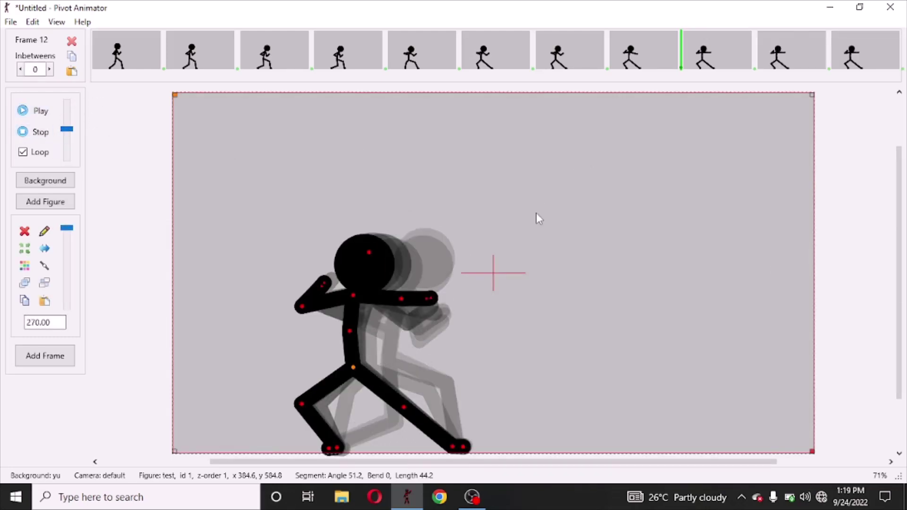
Step: In frame 12, shift the hips up and back to about x 354, y 561, and replant the rear foot on its previous position
drag(353, 368, 339, 361)
drag(289, 398, 299, 409)
drag(344, 443, 340, 448)
drag(339, 359, 338, 355)
Step: Reduce the number of onion skins in the preferences
click(10, 22)
mouse_move(32, 22)
click(47, 152)
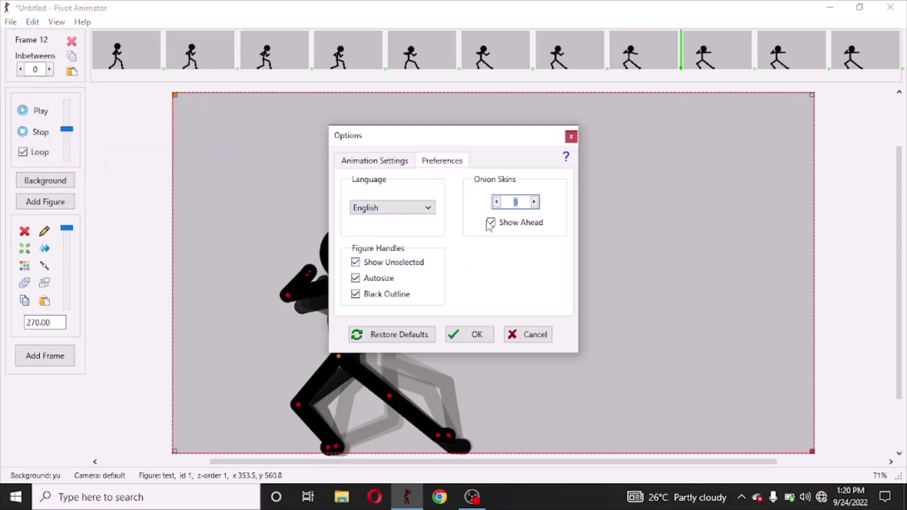
text(1)
click(471, 332)
Step: Lean the torso backward, lift the straight front leg slightly off the ground, and add frame 12
drag(337, 284, 361, 290)
drag(337, 322, 326, 322)
drag(389, 396, 391, 387)
key(Return)
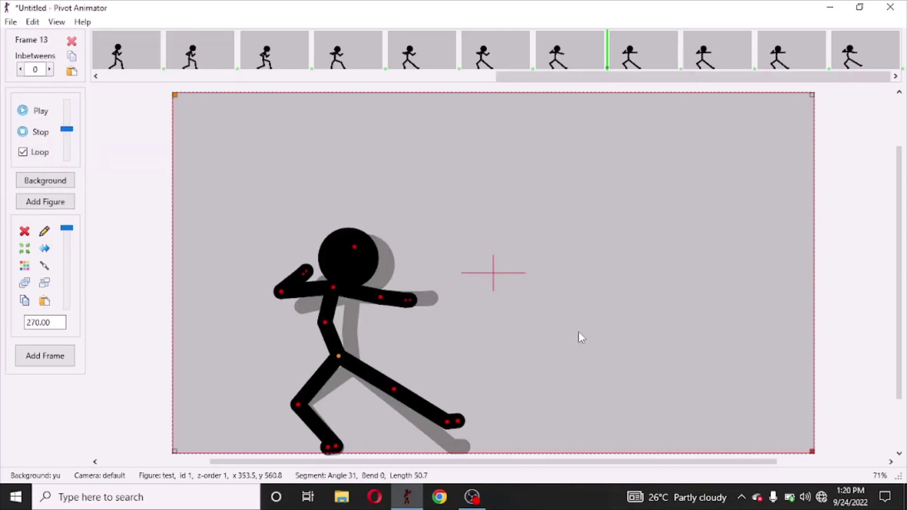
Step: In frame 13, move the hips up and back to about x 334, y 533, and raise the front knee to hip height with the shin hanging down
drag(447, 422, 418, 447)
drag(394, 389, 401, 373)
drag(448, 425, 448, 419)
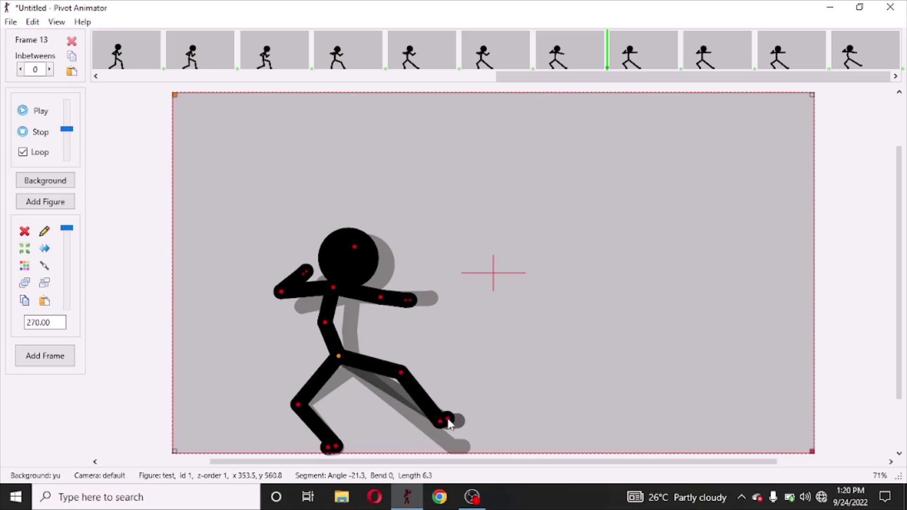
drag(300, 405, 348, 442)
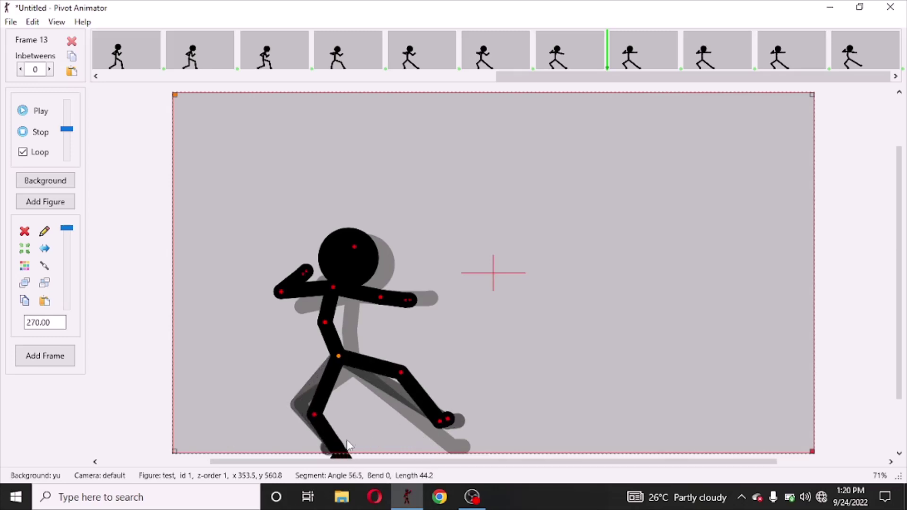
drag(338, 356, 329, 343)
drag(432, 407, 380, 394)
drag(392, 359, 374, 340)
Step: Raise the front arm above horizontal, adjust both hands slightly, and add frame 13
drag(370, 283, 372, 269)
drag(297, 258, 295, 255)
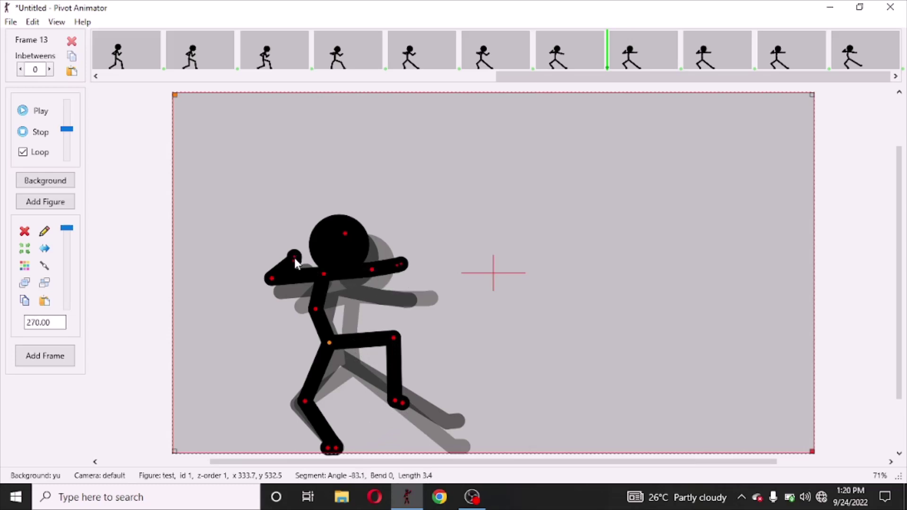
drag(403, 263, 401, 262)
key(Return)
Step: In frame 14, lean the torso further back and pull the front knee up to chest height with the shin hanging vertically
drag(315, 310, 303, 317)
drag(298, 281, 300, 282)
drag(394, 338, 360, 286)
drag(415, 323, 361, 335)
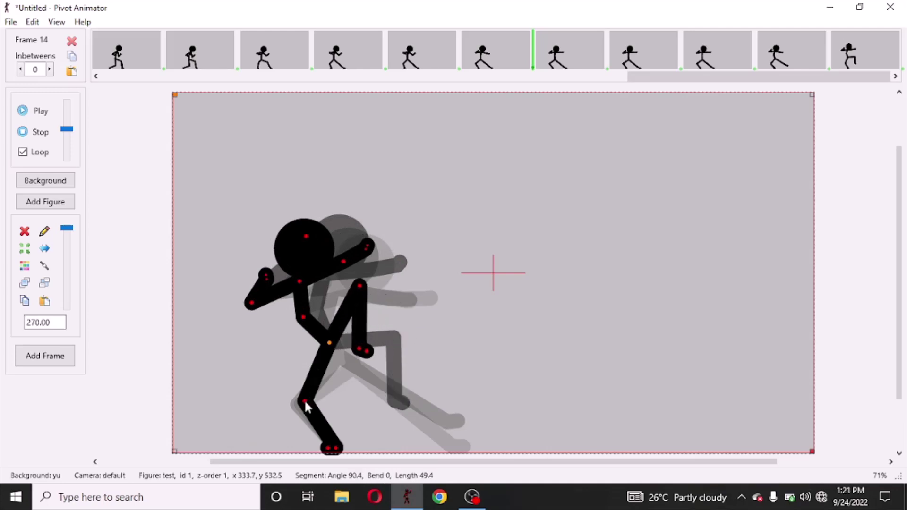
Step: Straighten the supporting leg, move the hips further up and back while keeping the foot planted, and add frame 14
drag(306, 401, 332, 406)
drag(377, 437, 351, 458)
drag(330, 343, 312, 333)
drag(326, 447, 326, 450)
key(space)
Step: In frame 15, tuck the raised knee slightly closer to the body, lean the torso a little further back, and add the frame
drag(313, 396, 317, 396)
drag(312, 333, 313, 333)
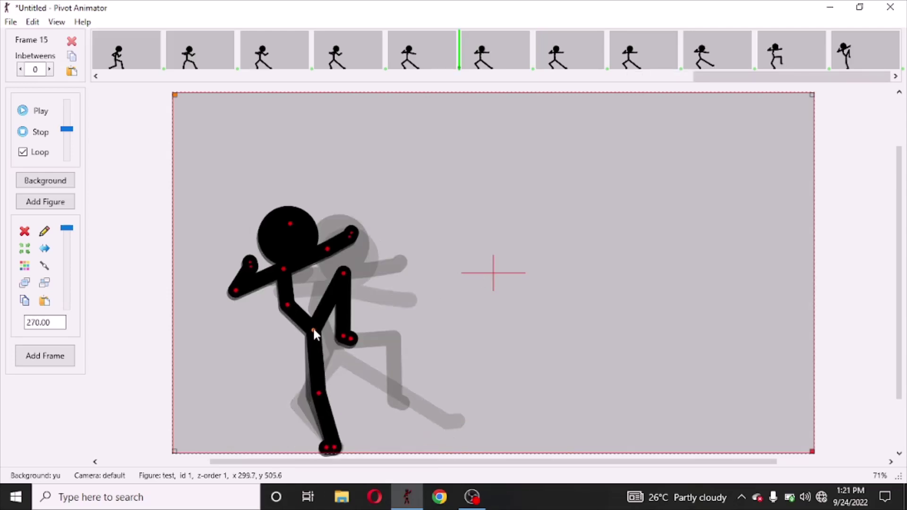
drag(341, 275, 326, 270)
drag(284, 307, 284, 310)
key(ctrl+f)
Step: In frame 16, ease the hips back to about x 293, y 510, settle the arms and raised foot slightly, and add the frame
drag(318, 396, 320, 395)
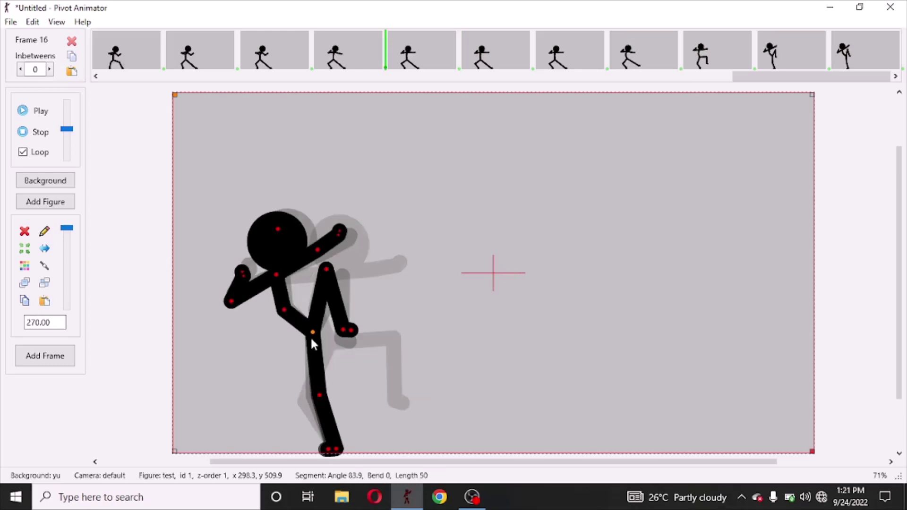
drag(311, 333, 280, 312)
drag(268, 232, 307, 247)
drag(227, 308, 230, 311)
drag(341, 330, 338, 330)
key(space)
Step: Preview the animation twice and add two unchanged hold frames of the raised-knee pose as frames 17 and 18
click(32, 116)
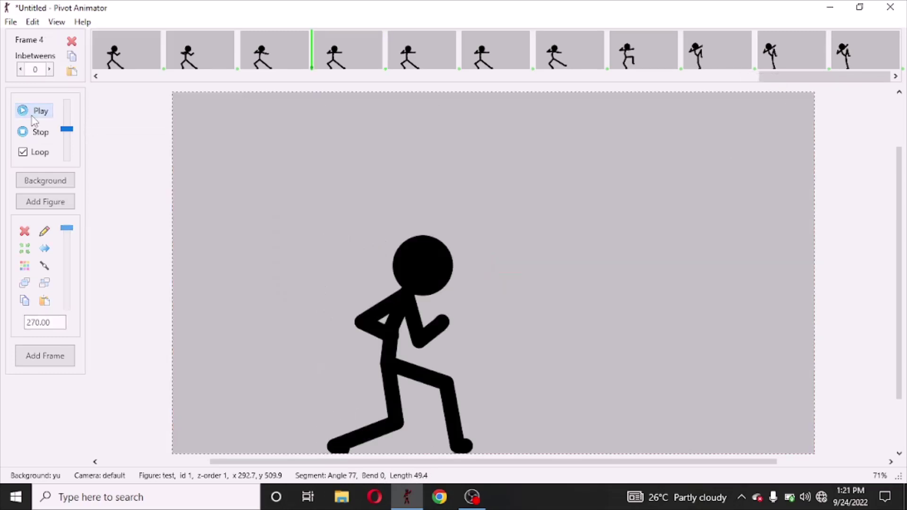
click(40, 132)
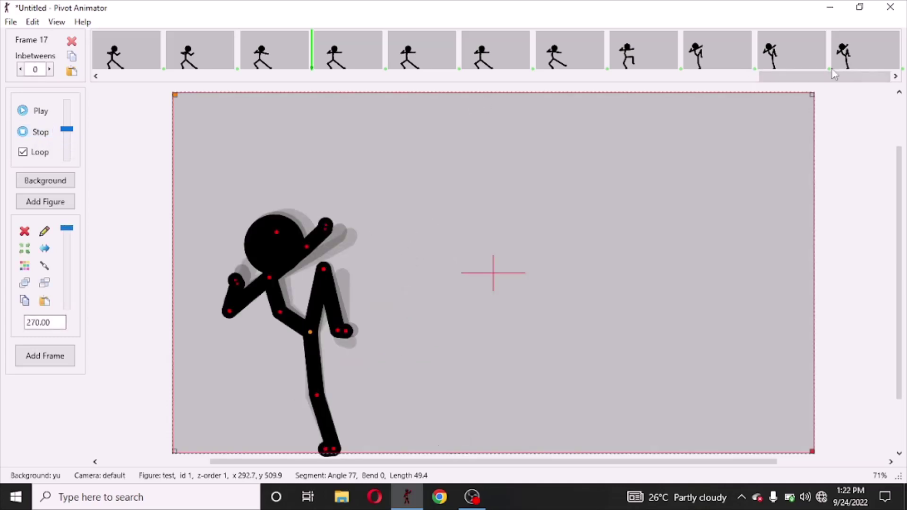
click(48, 114)
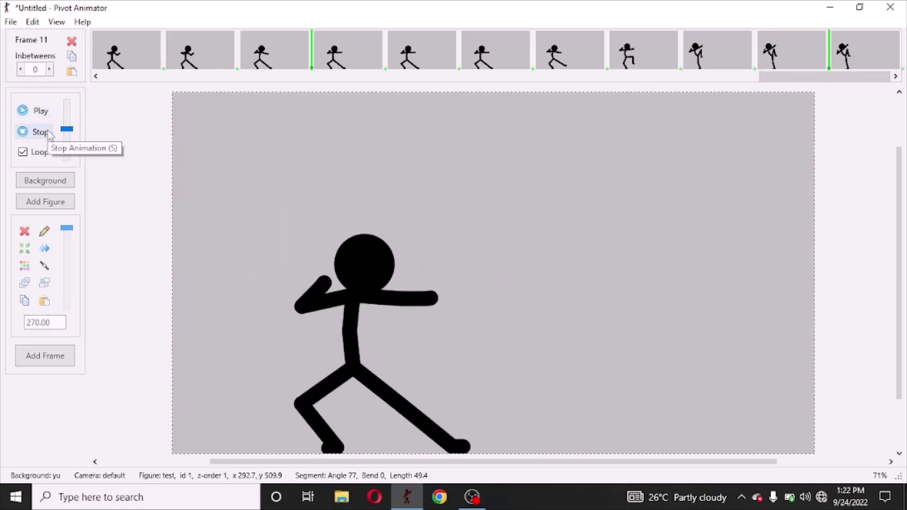
click(49, 134)
key(Right)
key(Right)
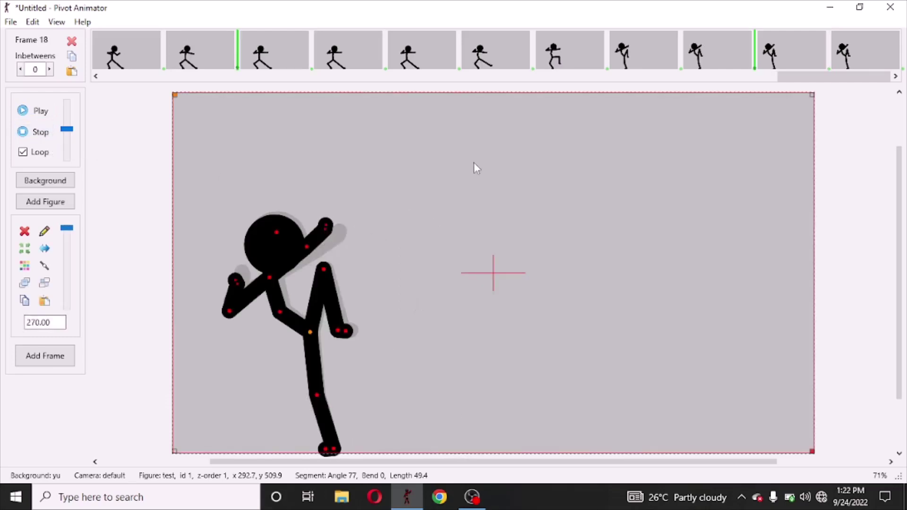
Step: In frame 19, thrust the hips forward to about x 454, y 511, with the supporting leg straight and its foot planted
drag(338, 329, 347, 286)
drag(317, 395, 277, 386)
drag(249, 432, 247, 442)
drag(310, 333, 398, 334)
drag(364, 387, 371, 391)
drag(397, 334, 385, 337)
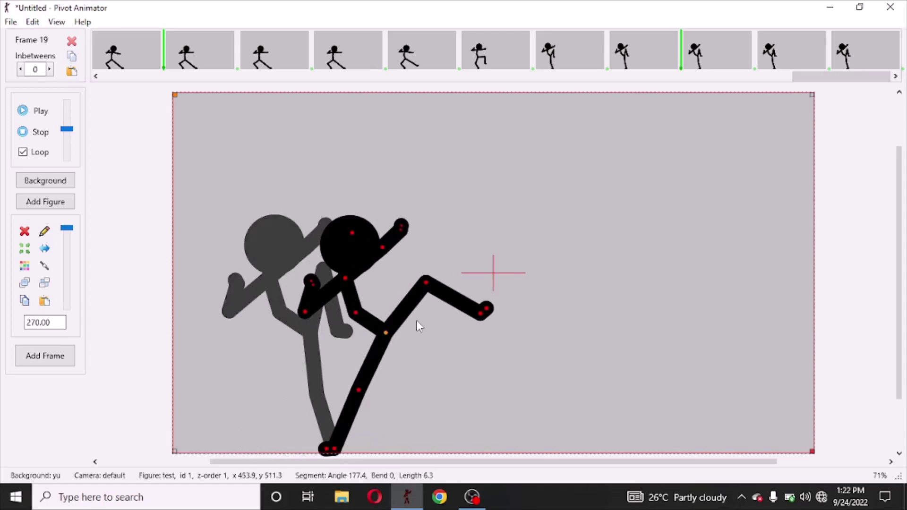
Step: Extend the kicking leg straight forward until it is nearly horizontal, with the foot in line with the shin
drag(483, 311, 483, 252)
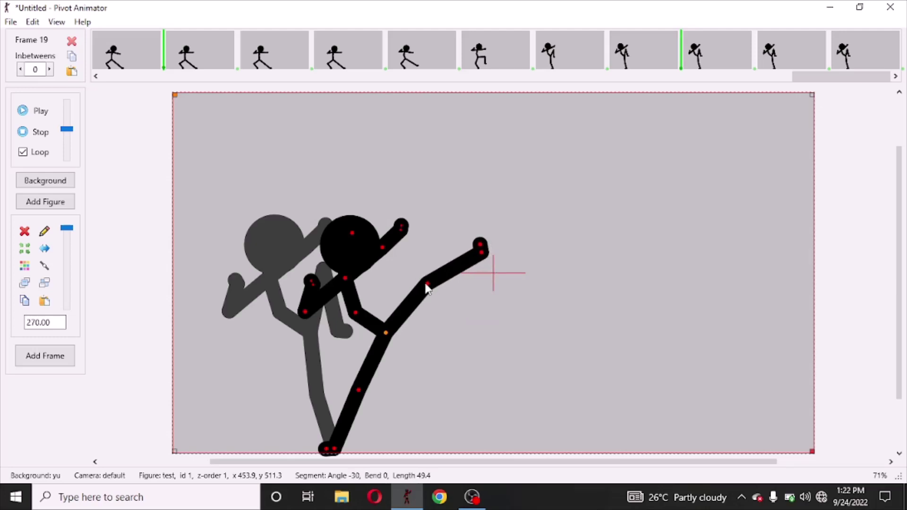
drag(427, 283, 453, 316)
drag(511, 323, 543, 317)
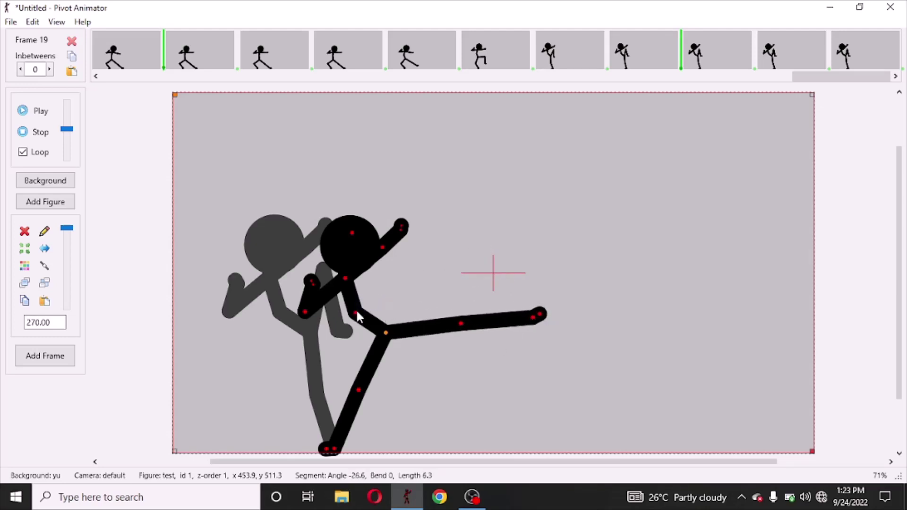
Step: Lean the torso back, reposition the head and both arms for balance, and add the extended kick as frames 19 and 20
drag(356, 312, 308, 319)
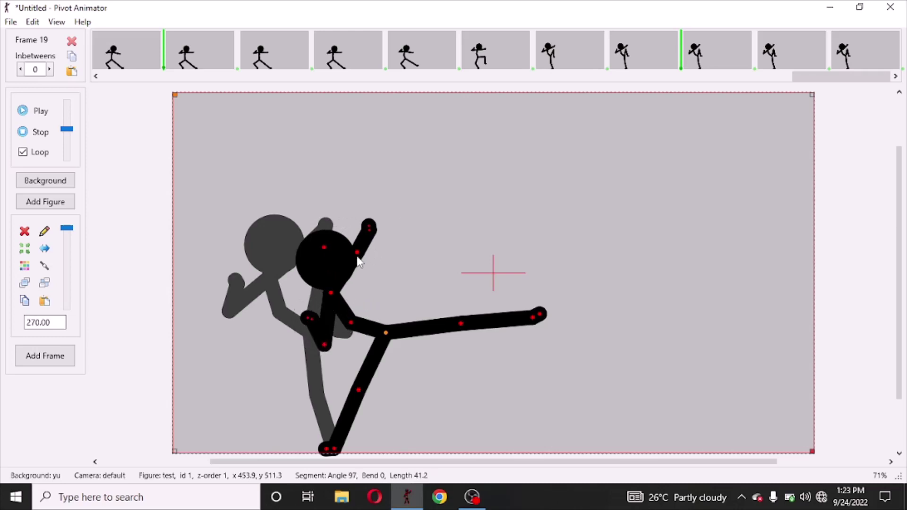
drag(358, 252, 339, 246)
drag(350, 324, 349, 327)
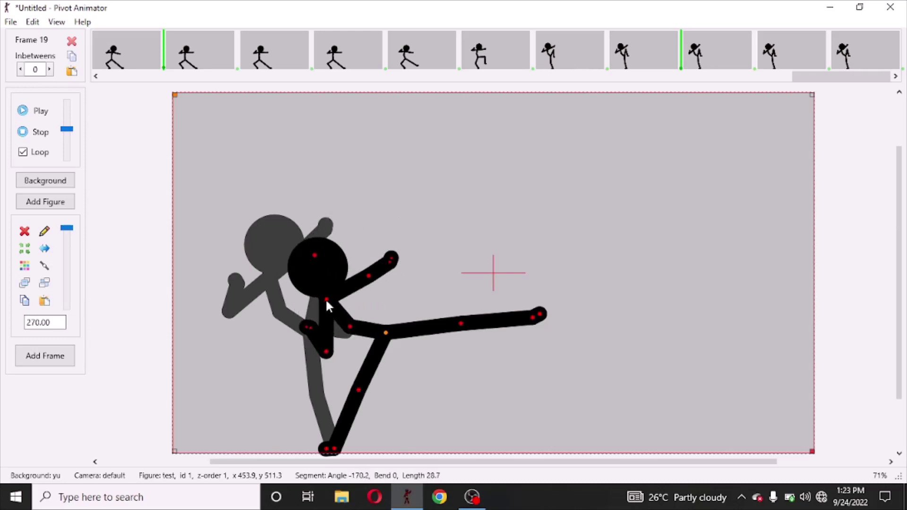
drag(326, 299, 322, 303)
drag(304, 260, 330, 264)
click(307, 333)
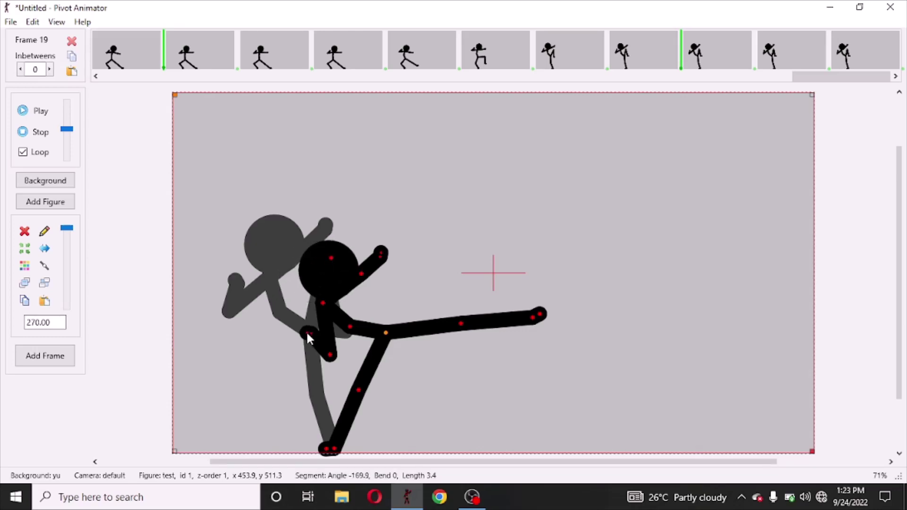
drag(381, 253, 380, 254)
key(space)
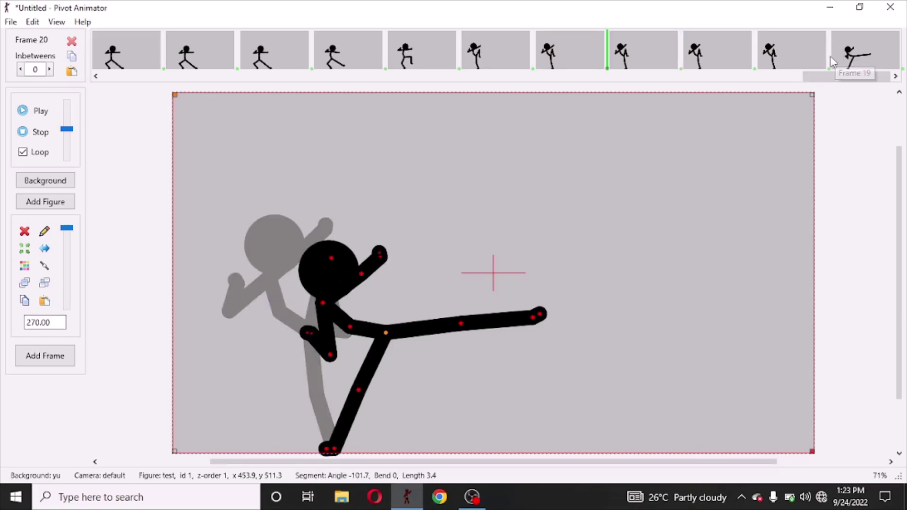
key(space)
Step: Repose frame 19 as an in-between with the hips at about x 339, y 486, the supporting leg vertical and the kicking knee folded up
click(769, 56)
drag(359, 390, 386, 396)
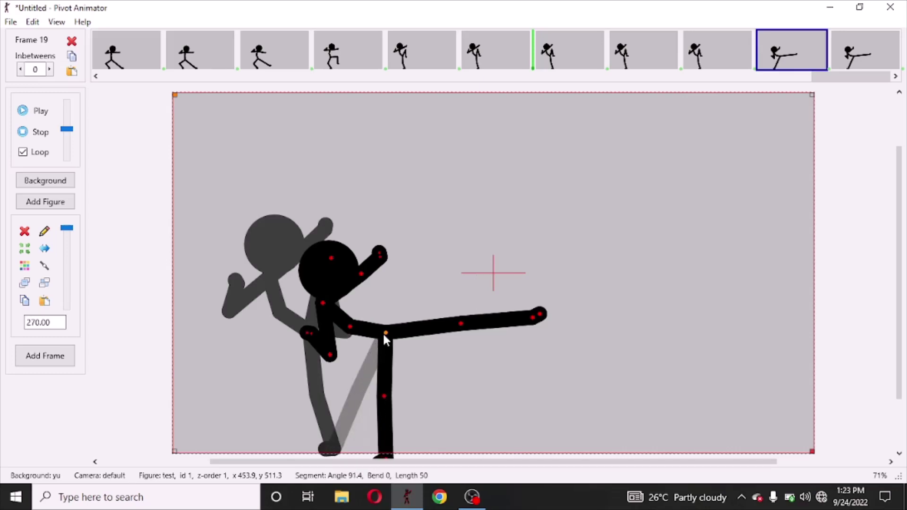
drag(384, 333, 331, 321)
drag(479, 305, 370, 360)
drag(408, 311, 366, 253)
drag(296, 314, 301, 303)
drag(333, 257, 332, 251)
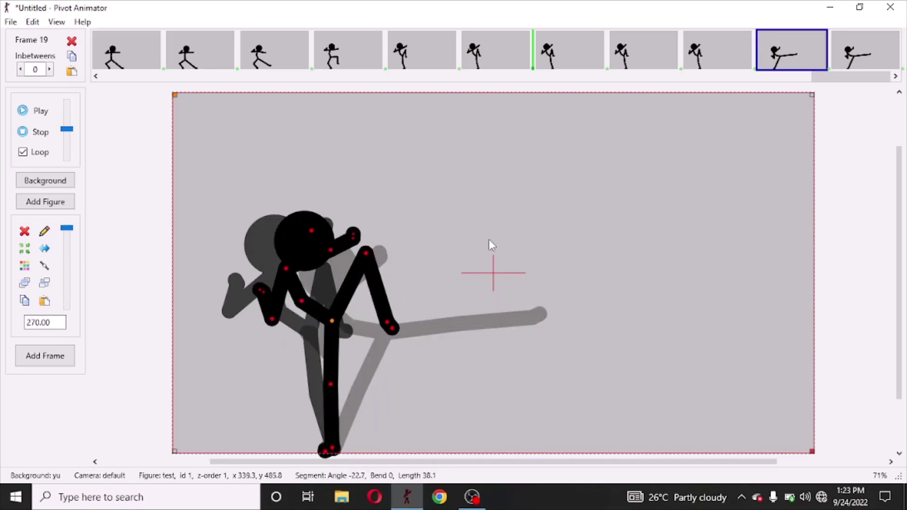
Step: Return to the newest frame and add two more hold frames of the extended kick as frames 21 and 22
key(space)
key(space)
key(space)
drag(810, 97, 805, 108)
key(space)
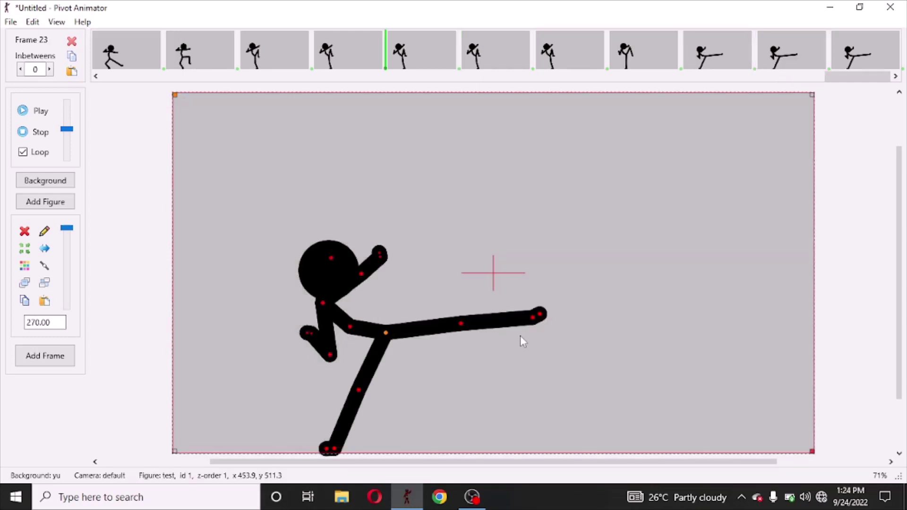
Step: In frame 23, drift the hips slightly forward to about x 467, y 507, nudge the shoulders back, and add the frame
drag(461, 324, 465, 324)
drag(358, 389, 355, 393)
drag(386, 333, 392, 331)
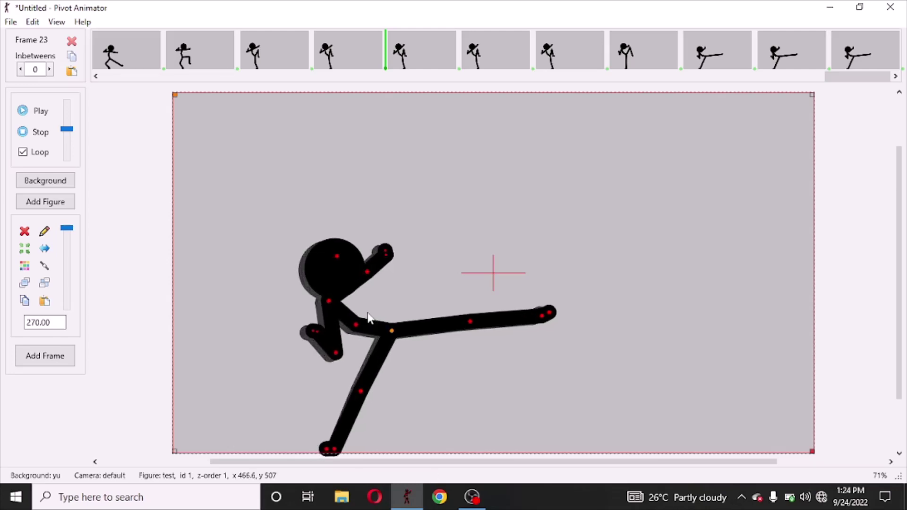
drag(329, 301, 328, 302)
key(space)
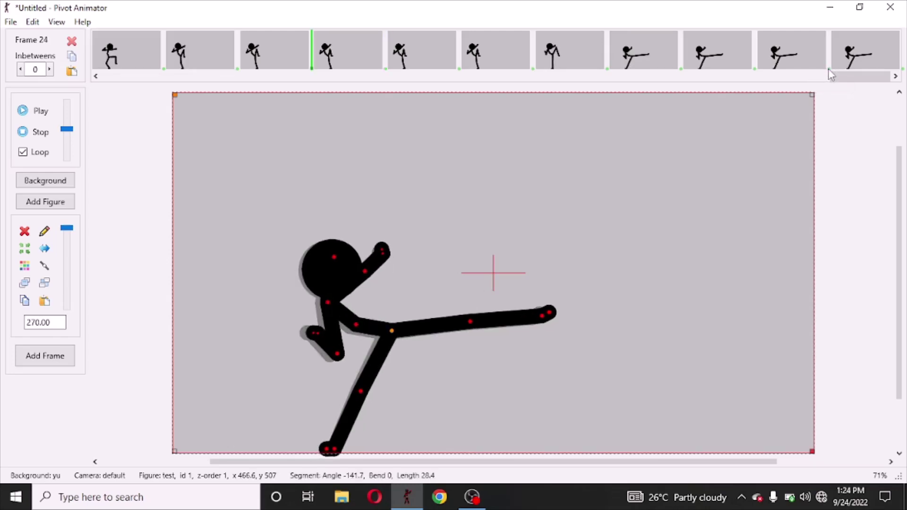
Step: Preview the whole kick animation at a faster speed and again at 20 fps
click(22, 111)
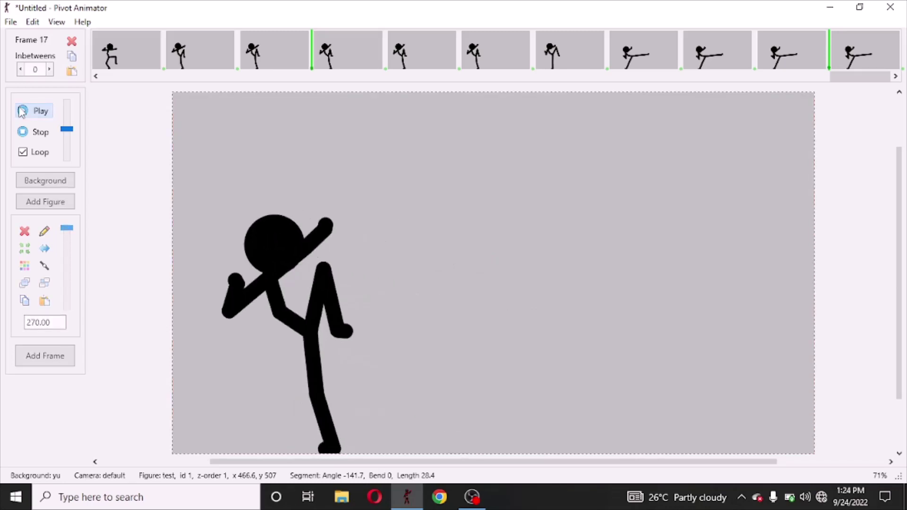
drag(68, 122, 69, 95)
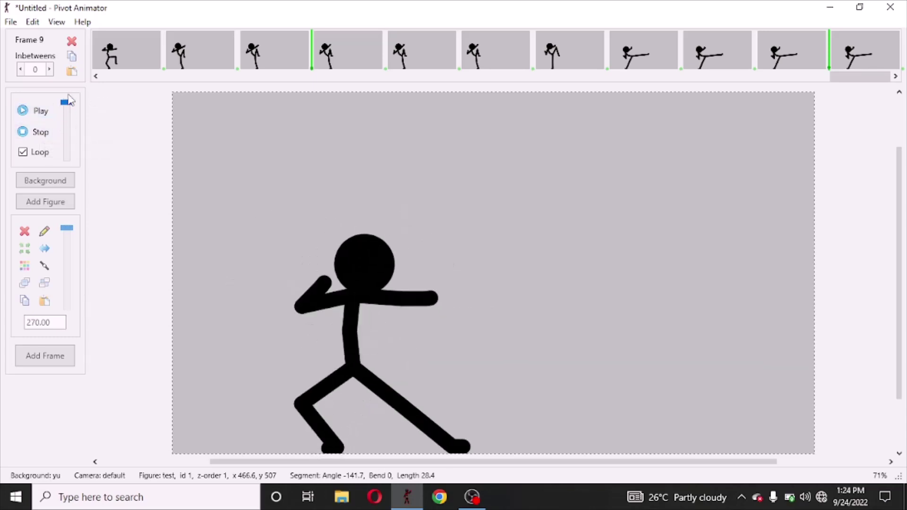
click(47, 131)
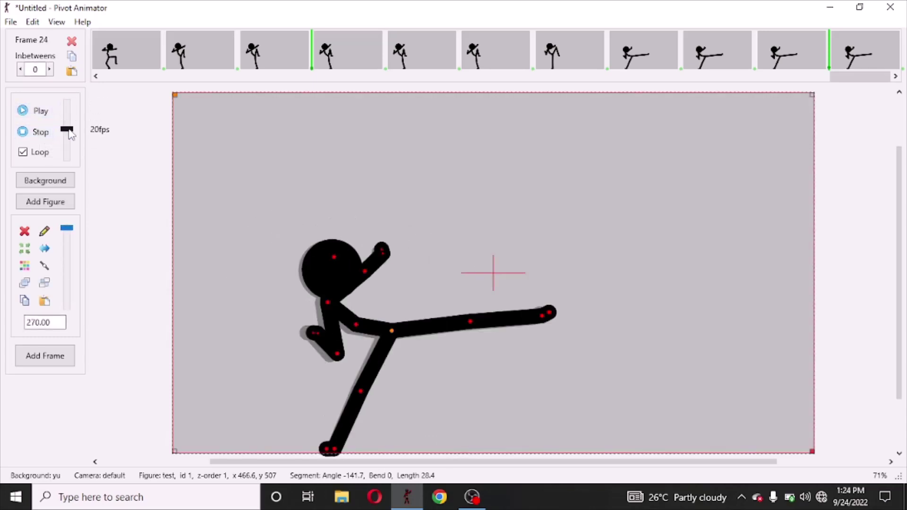
click(41, 111)
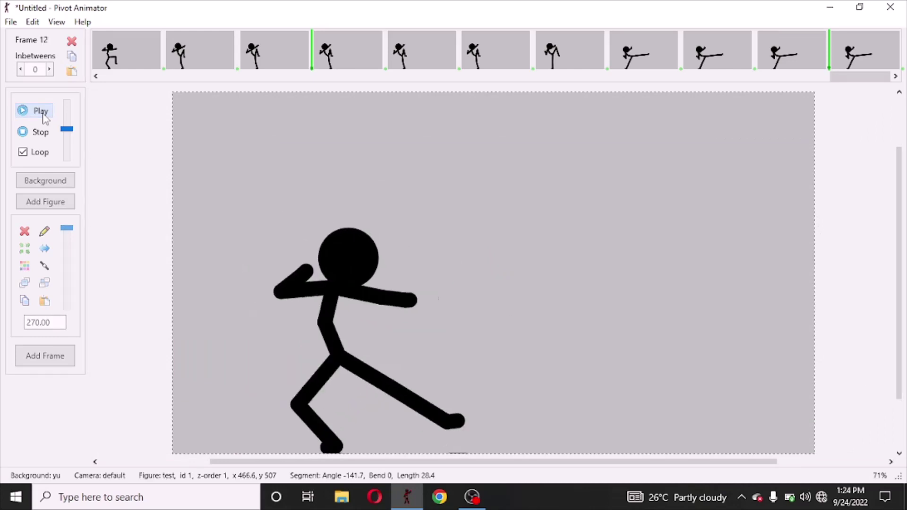
click(41, 132)
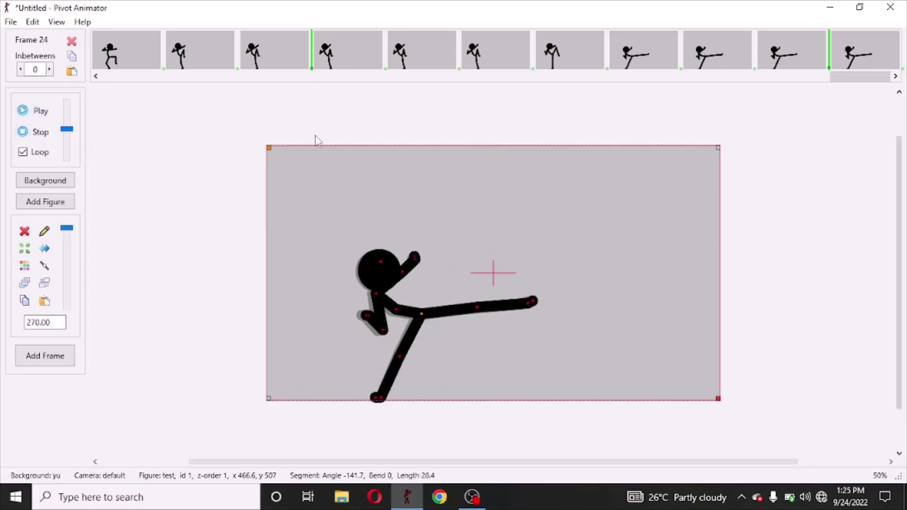
Step: Switch to File Explorer and show the start of the Downloads folder's file list
click(831, 8)
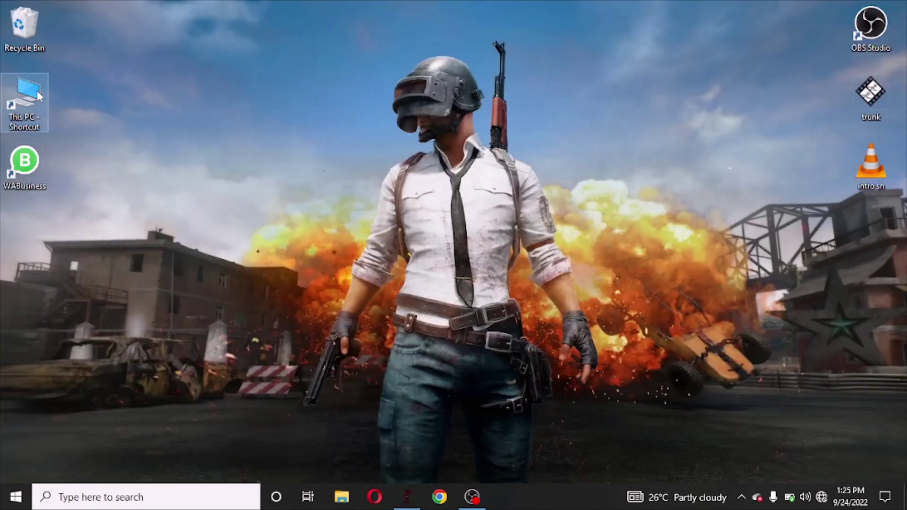
double_click(37, 89)
click(67, 113)
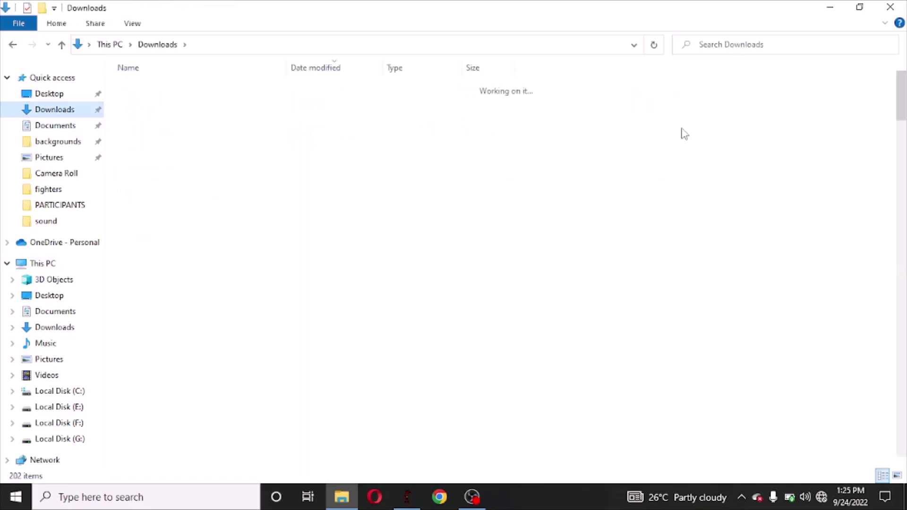
drag(900, 95, 901, 67)
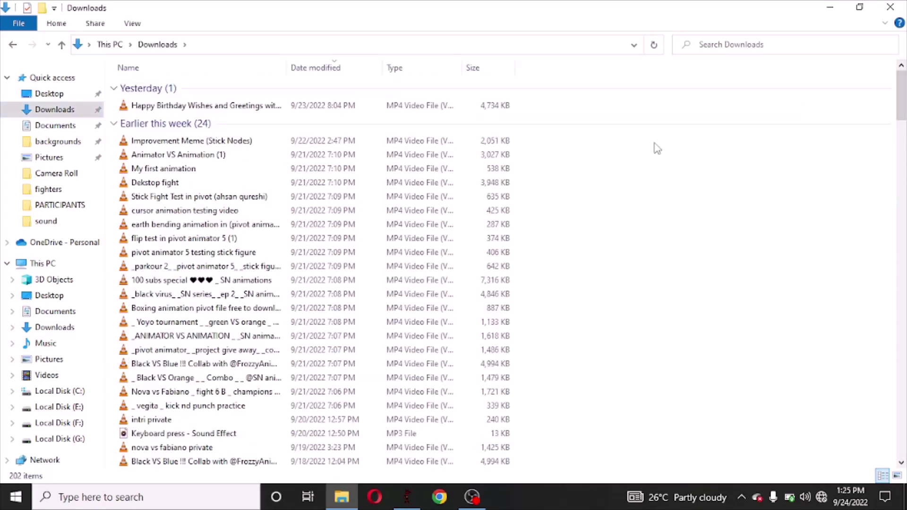
Step: Delete all 24 files grouped under earlier this week and the first file under last week from Downloads
click(502, 140)
key(shift+Page_Down)
key(shift+Down)
key(Delete)
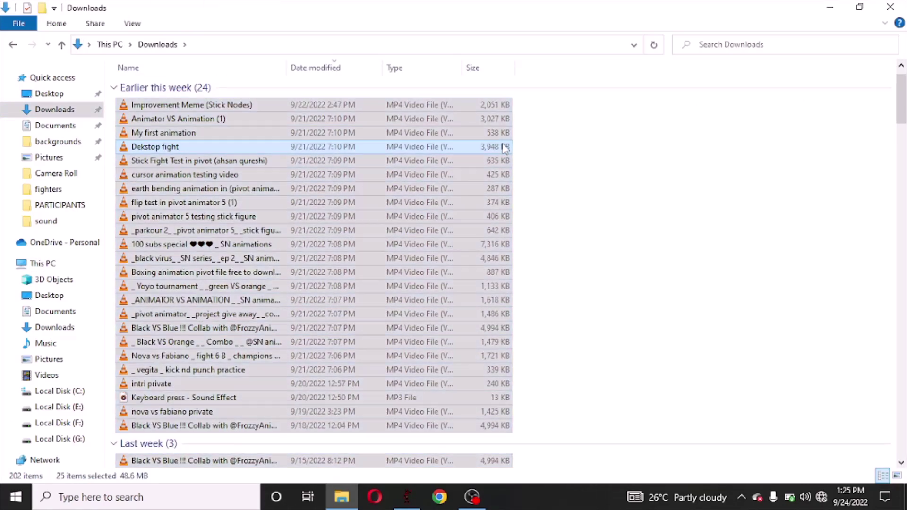
key(Delete)
Step: Locate the Punch effect pack file in the Downloads folder and open it
drag(901, 99, 901, 180)
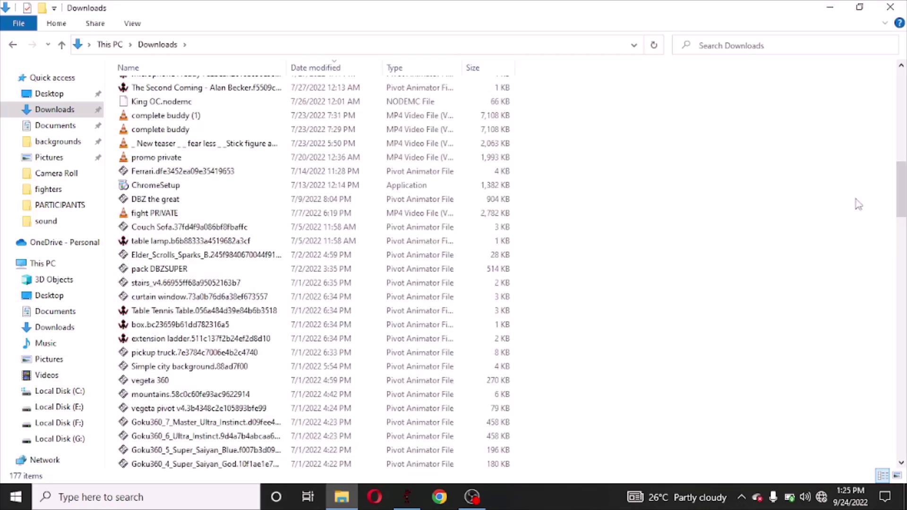
scroll(859, 204, down, 5)
click(732, 44)
click(246, 320)
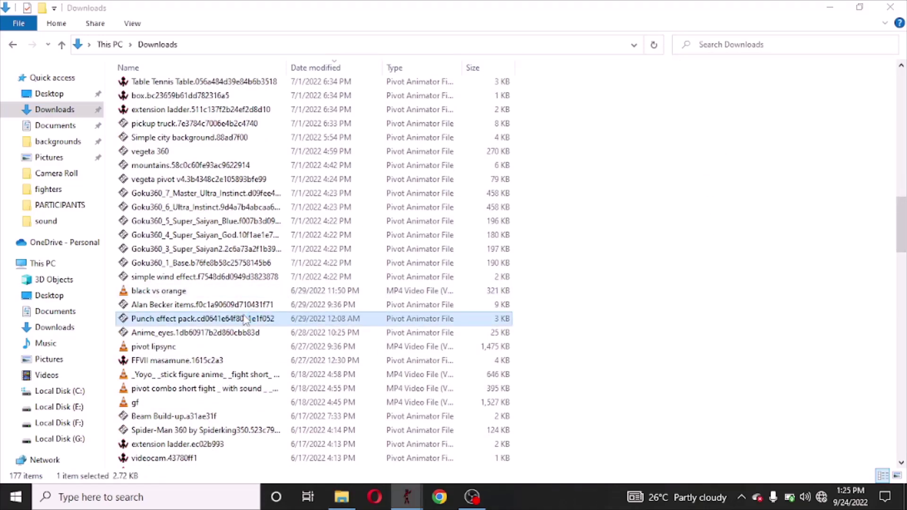
Step: Copy the burst figure from the effect pack's first frame into frame 20 of the kick animation and place it on the kicking foot
click(683, 49)
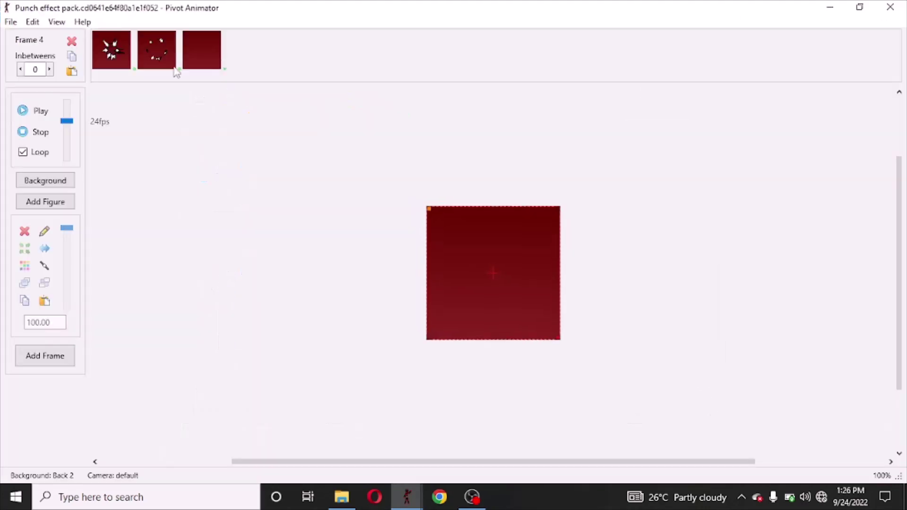
click(122, 53)
click(419, 502)
click(349, 465)
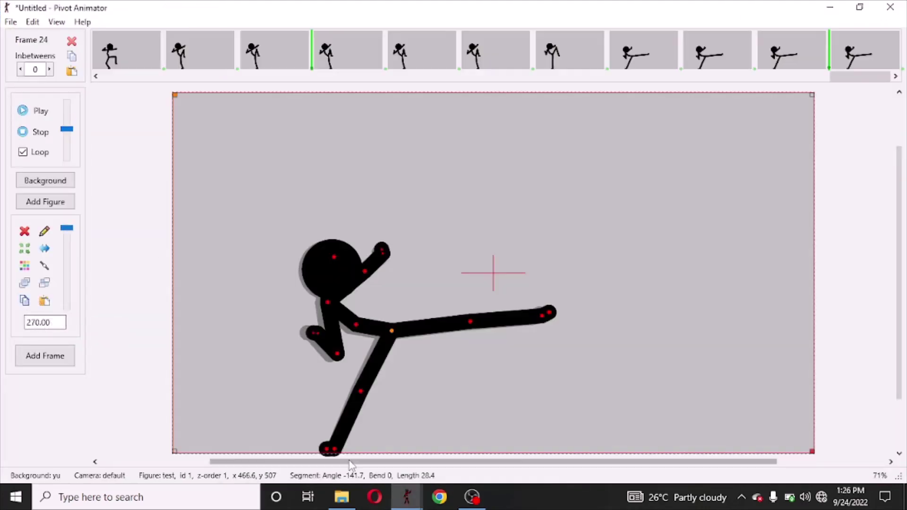
click(662, 60)
click(45, 301)
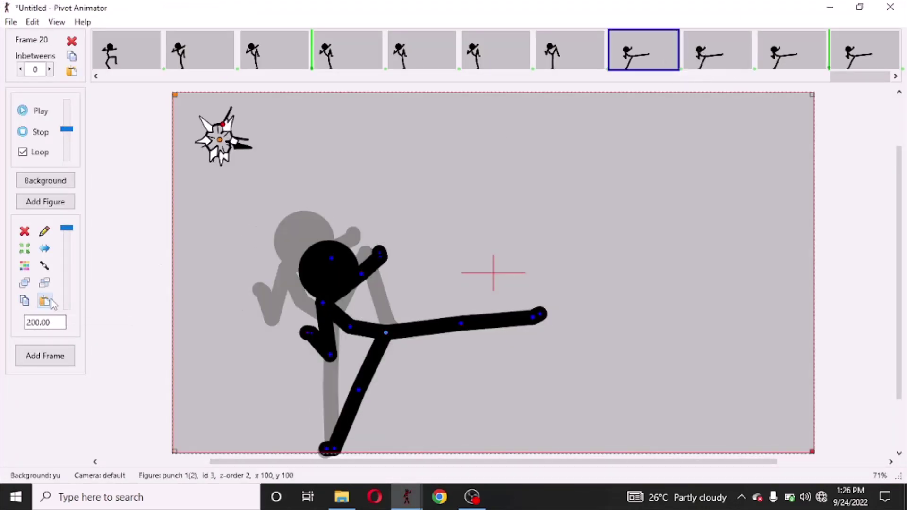
drag(221, 144, 545, 321)
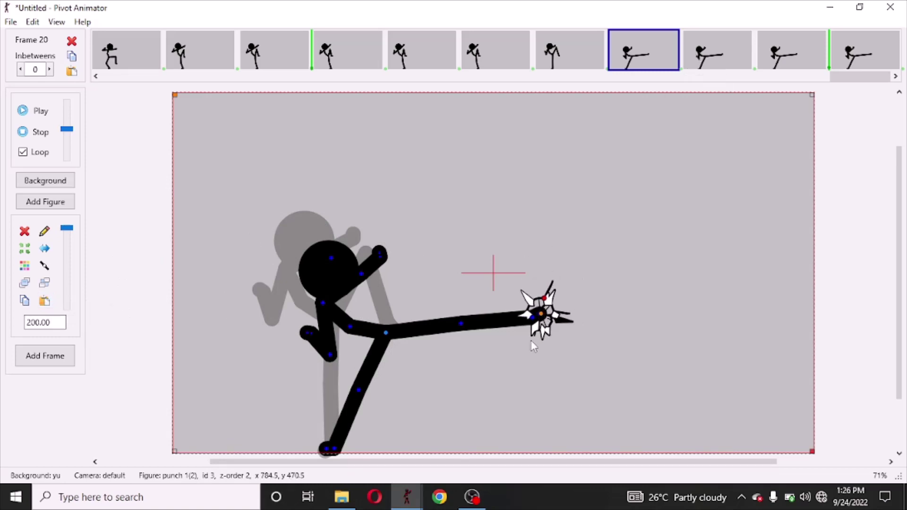
Step: Copy the scattered burst from the effect pack's second frame into frame 21, place it on the kicking foot and scale it to 254
click(711, 58)
click(411, 494)
click(460, 453)
click(171, 59)
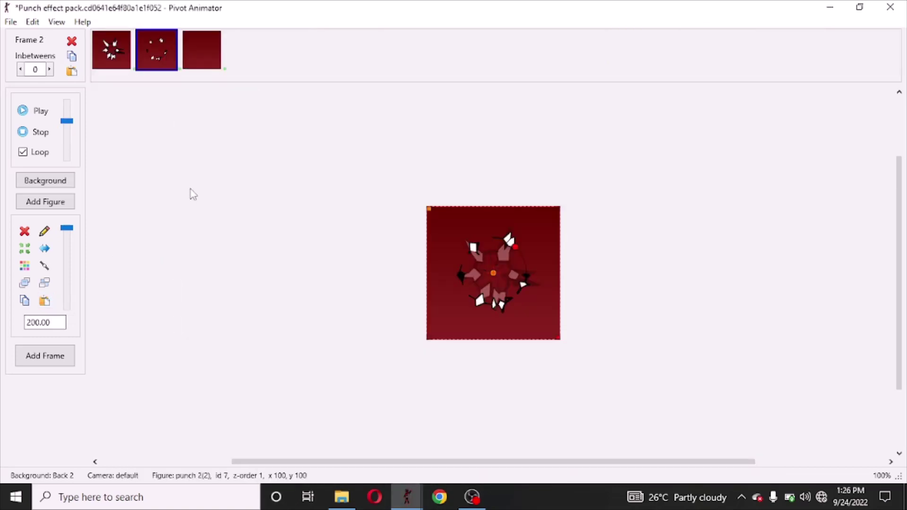
click(25, 301)
mouse_move(407, 496)
click(331, 439)
click(45, 301)
drag(220, 142, 543, 320)
drag(27, 323, 198, 325)
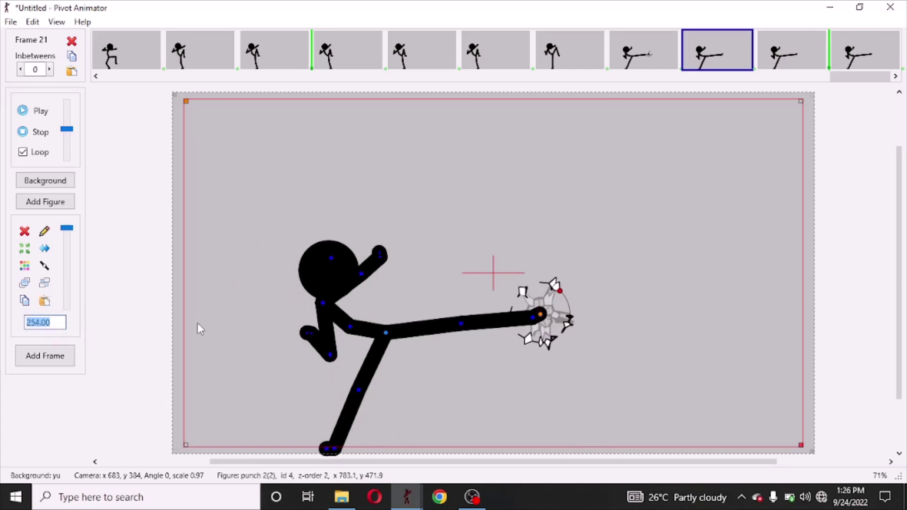
click(485, 209)
Step: Copy the frame 21 burst into frame 22, scale it to 303 and reduce its opacity
click(24, 300)
click(792, 50)
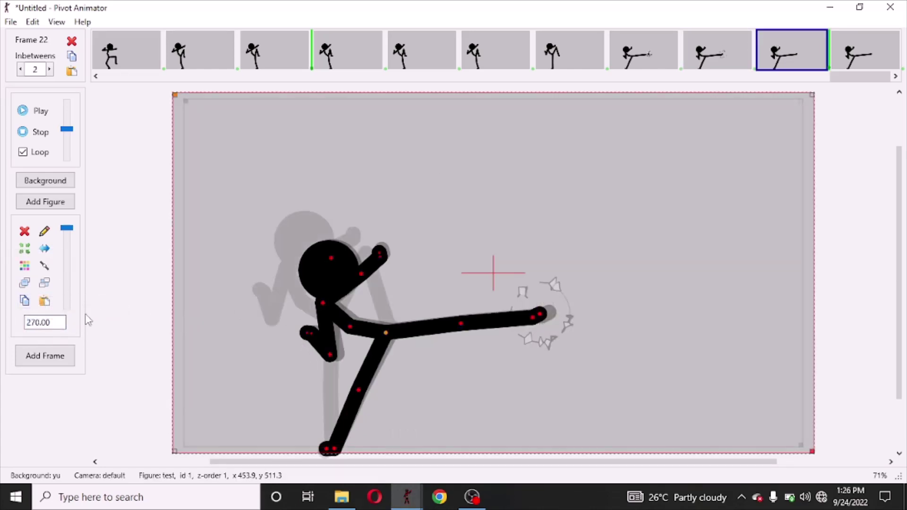
click(45, 301)
drag(35, 323, 266, 311)
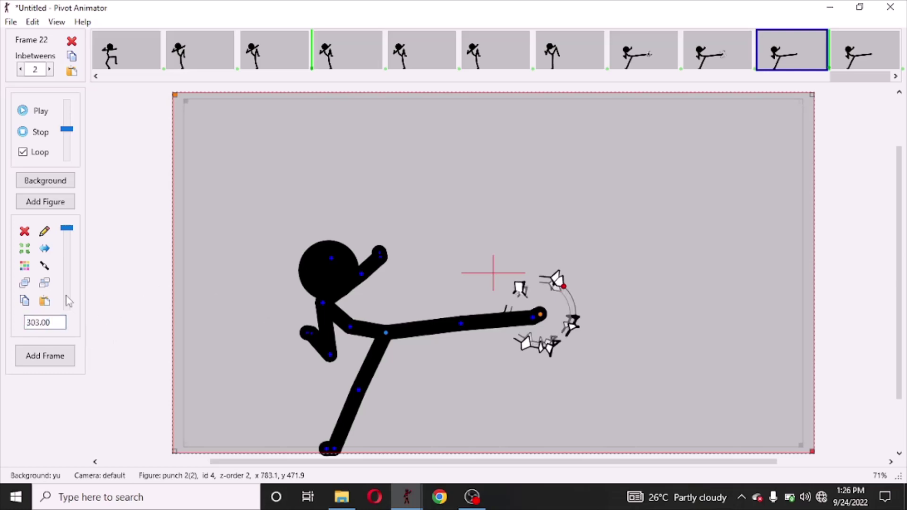
drag(66, 296, 66, 287)
click(230, 219)
Step: Preview the impact effect, fade the frame 22 burst further and play the animation again
click(39, 112)
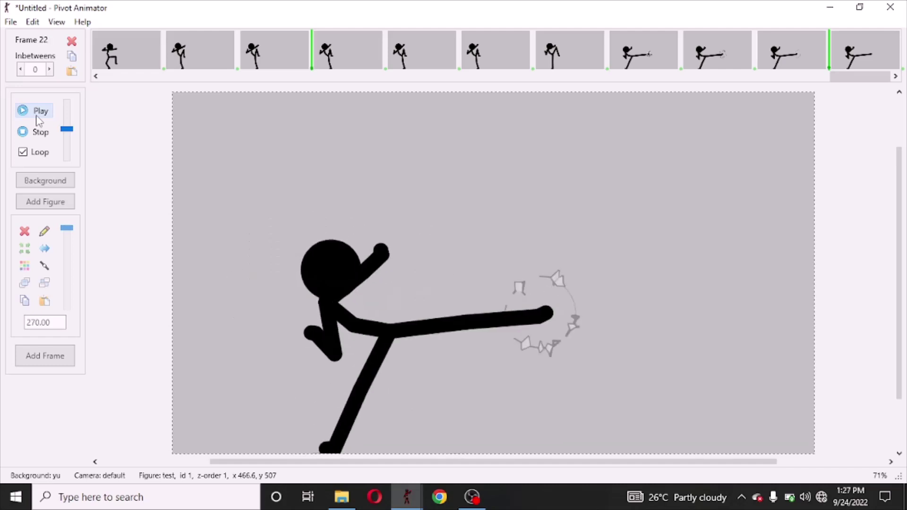
click(38, 132)
click(564, 287)
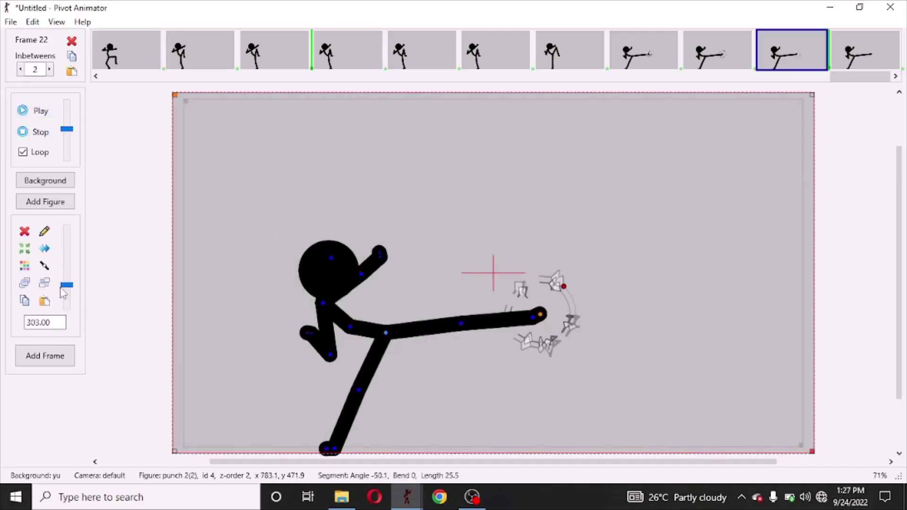
drag(66, 288, 67, 309)
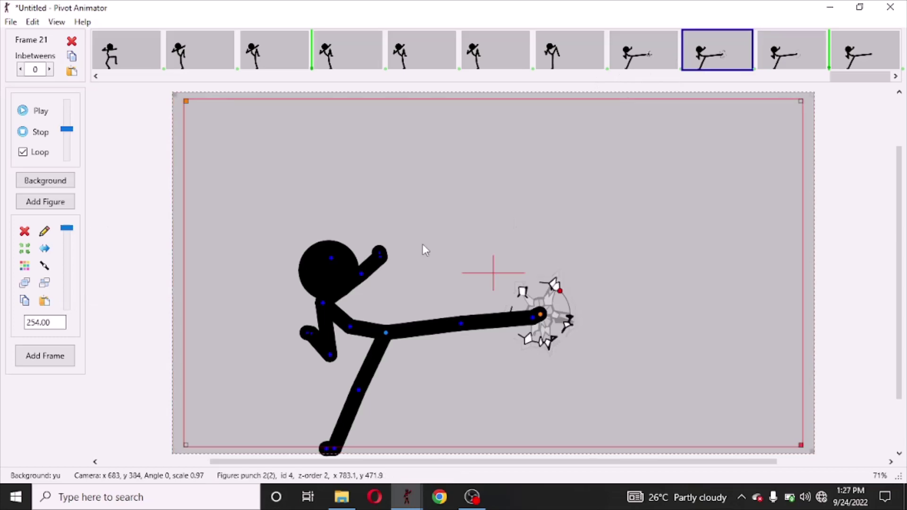
click(26, 111)
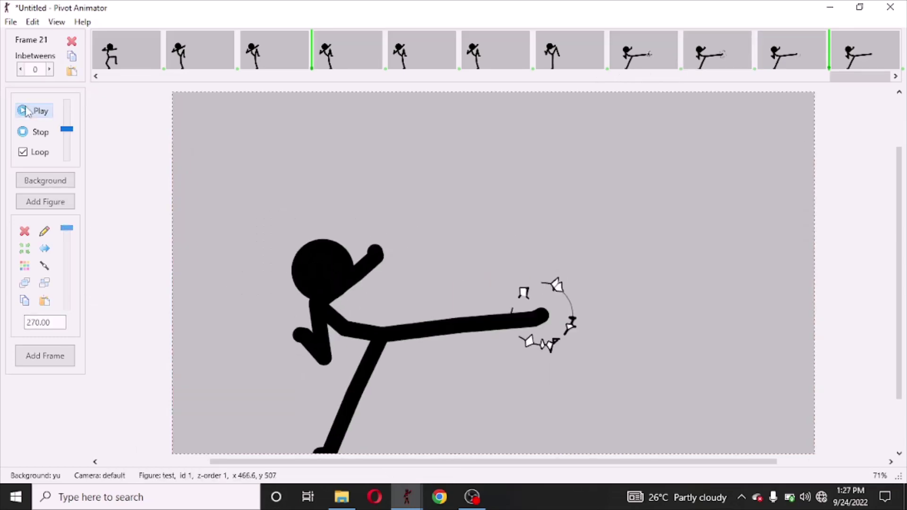
click(28, 133)
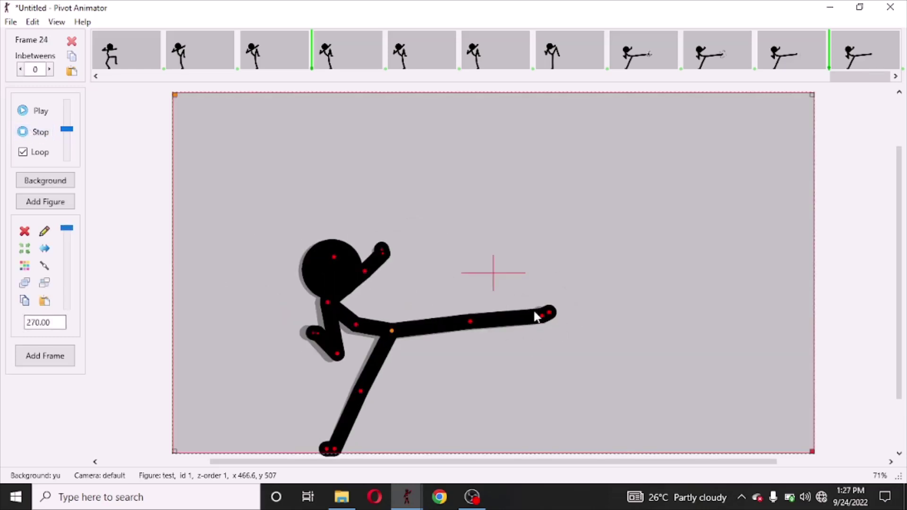
Step: Pose frame 25 with the torso raised, the kicking leg lowered and bent, the supporting knee bent and the front arm dropped, and add the frame
click(837, 70)
drag(468, 321, 470, 336)
drag(356, 325, 363, 314)
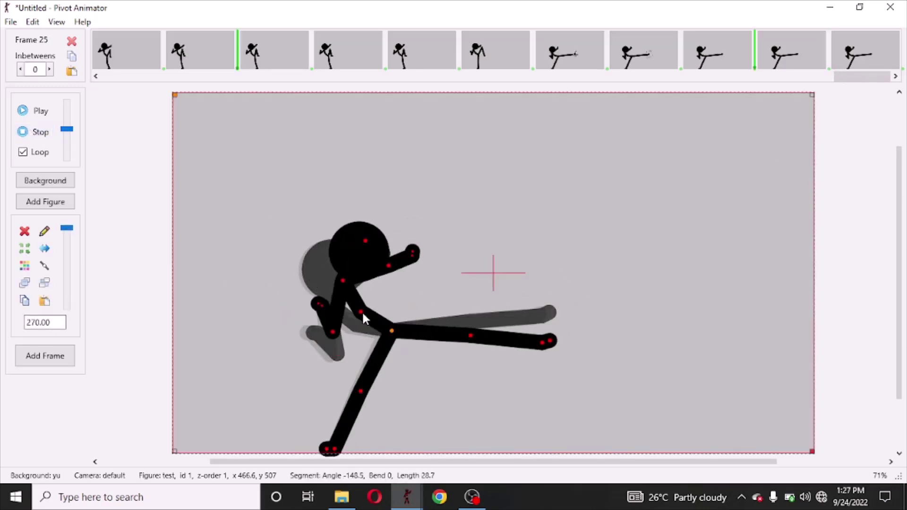
drag(334, 449, 354, 454)
drag(360, 390, 354, 382)
drag(389, 266, 391, 285)
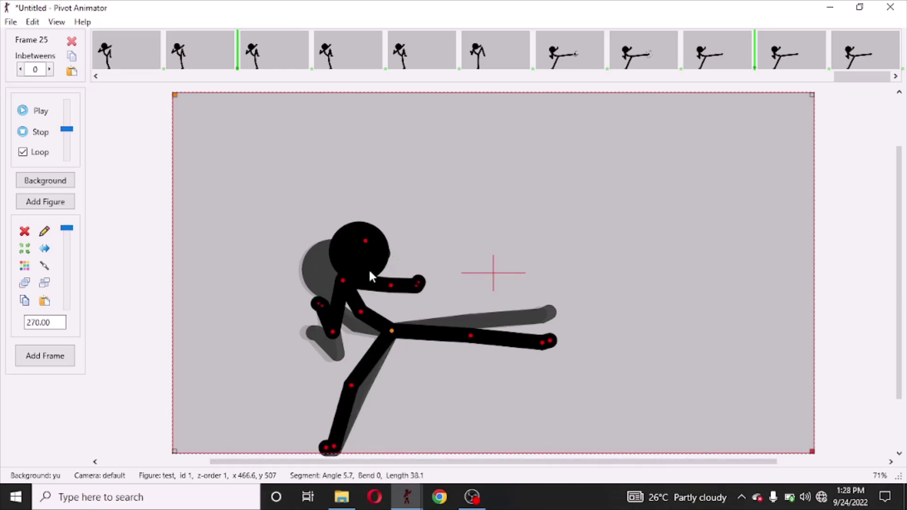
drag(548, 348, 524, 397)
key(space)
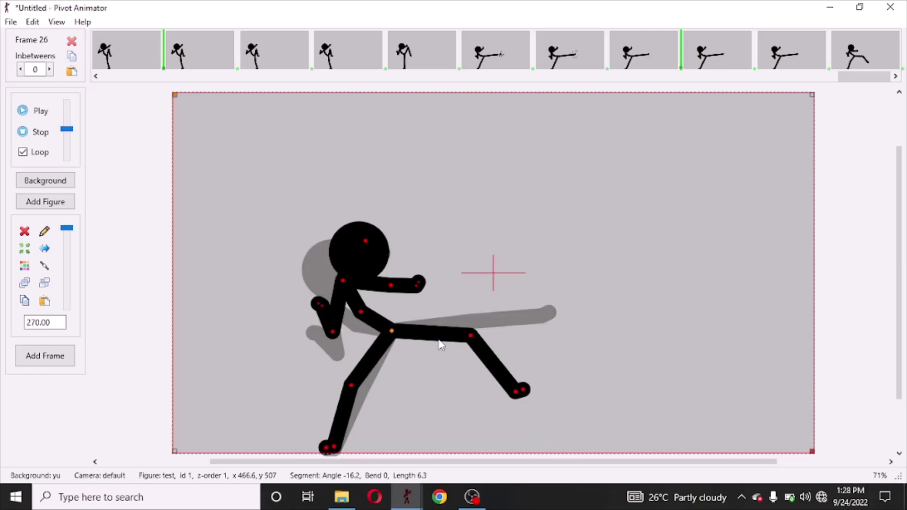
Step: Pose frame 26 as a wide landing stance with both feet planted, torso upright and fists in guard, add the frame and preview the animation
drag(392, 331, 405, 328)
drag(484, 333, 473, 369)
drag(364, 383, 360, 378)
drag(405, 328, 387, 306)
drag(451, 308, 444, 290)
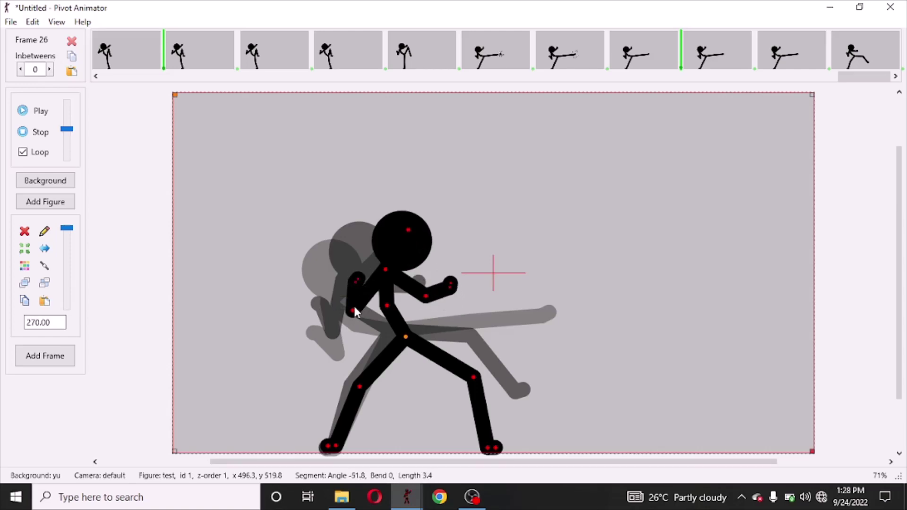
drag(355, 311, 337, 295)
drag(357, 263, 354, 260)
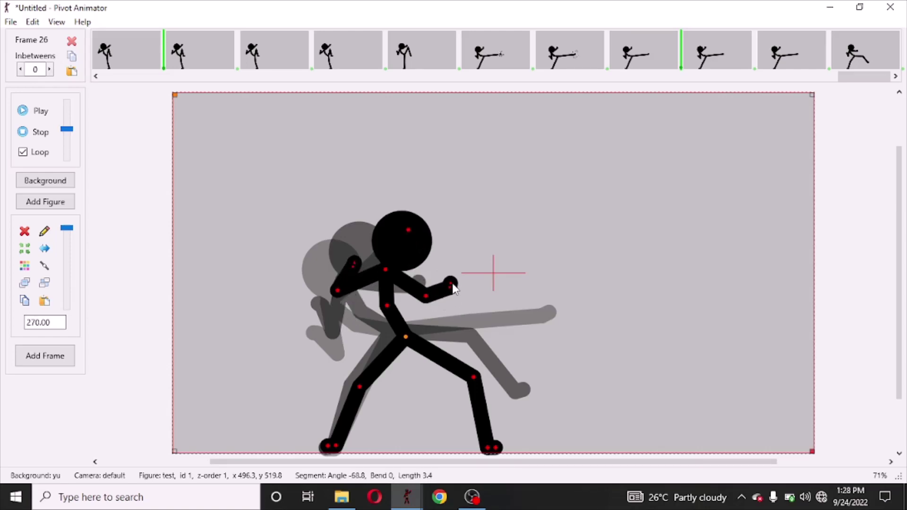
key(space)
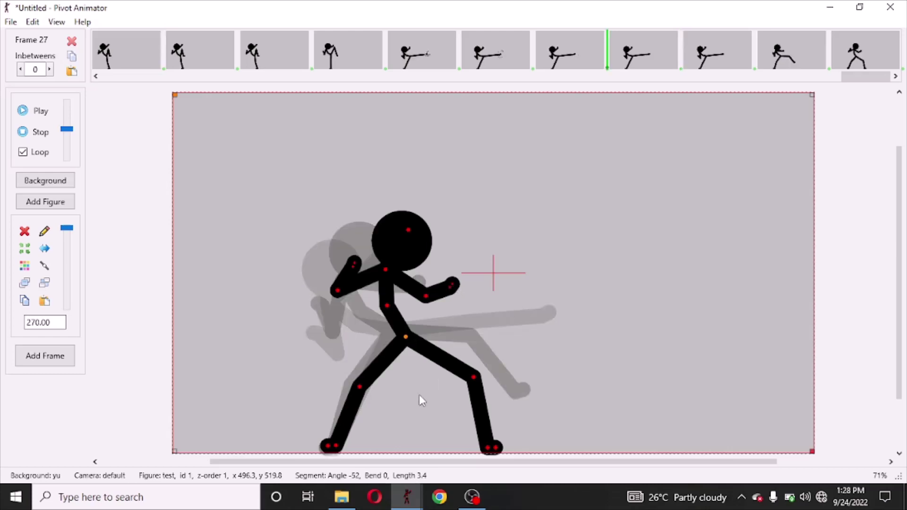
click(24, 111)
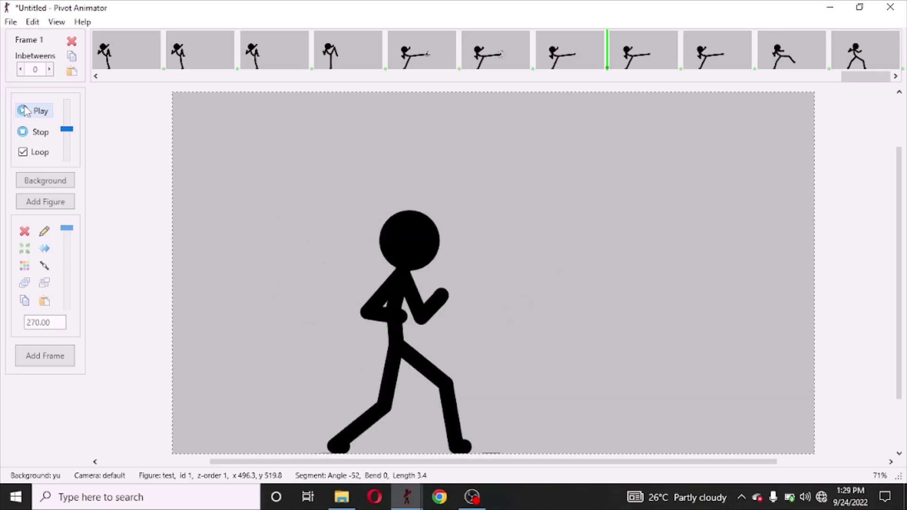
click(33, 134)
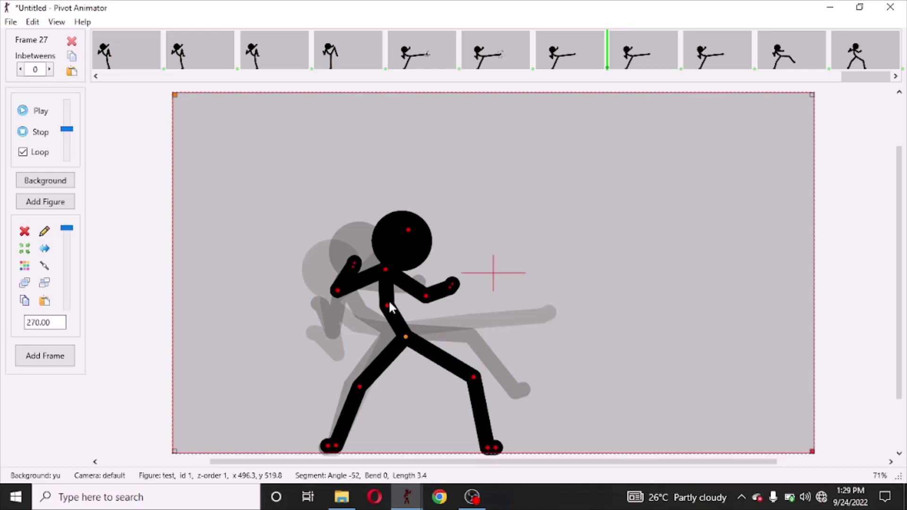
Step: Shift the figure slightly down and forward in frame 27, keep both feet planted, lean the torso slightly forward and add the frame
drag(407, 337, 411, 344)
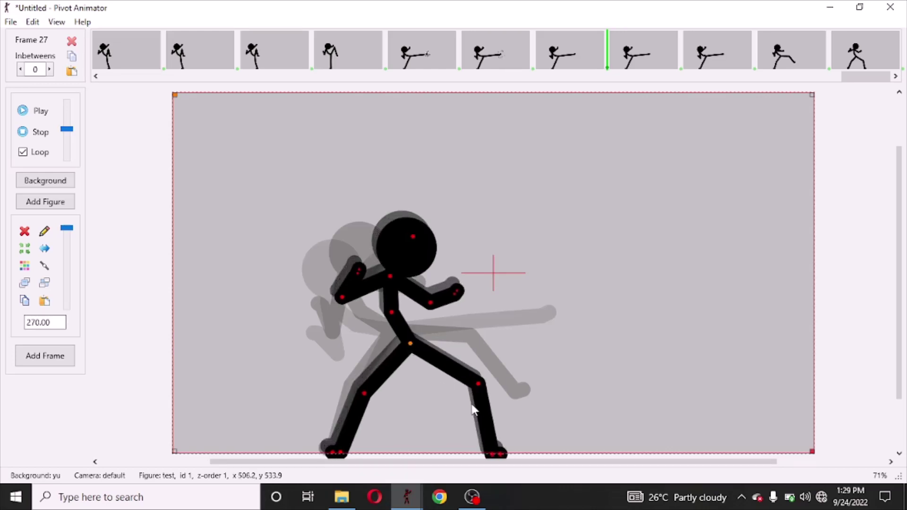
drag(479, 385, 477, 373)
drag(498, 444, 492, 453)
drag(340, 452, 337, 451)
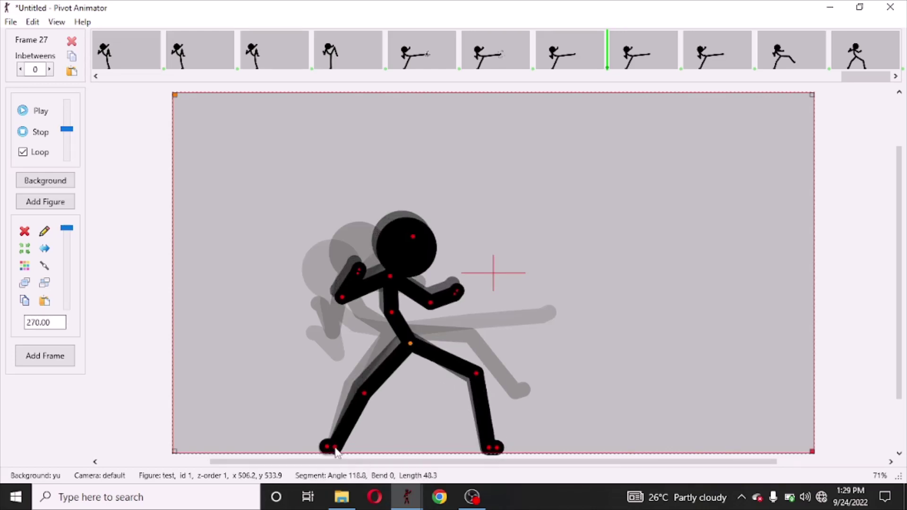
drag(393, 313, 395, 312)
key(Return)
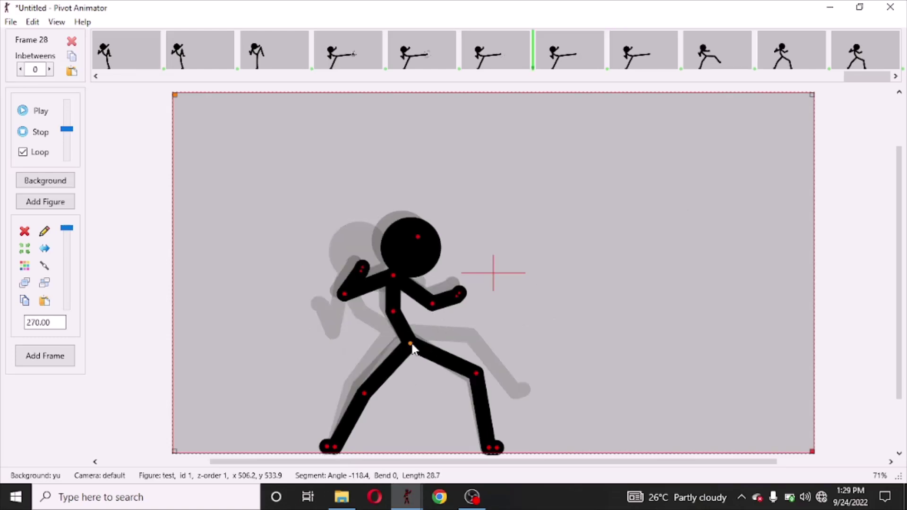
Step: Move the figure forward and down in frame 28, bending the front knee over its planted foot and stretching the rear leg back
drag(412, 348, 442, 344)
drag(525, 442, 491, 437)
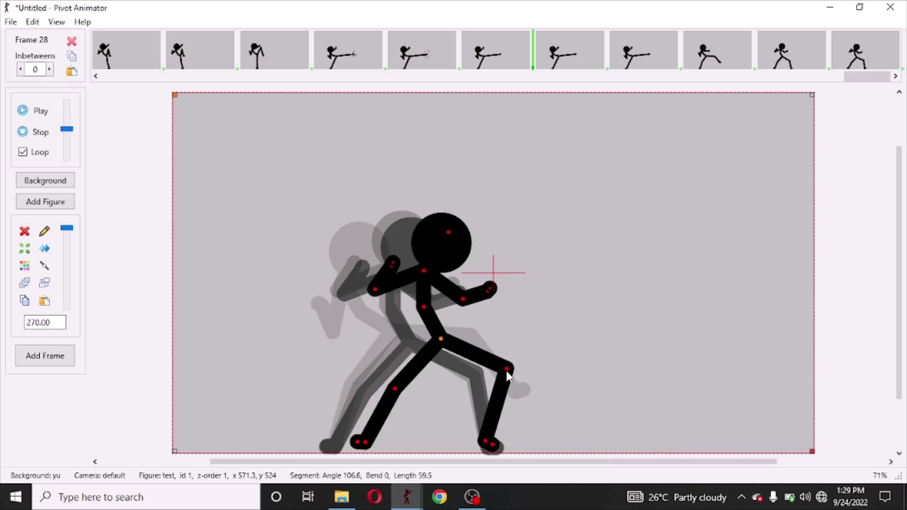
drag(507, 370, 506, 349)
drag(440, 338, 448, 358)
drag(519, 444, 495, 443)
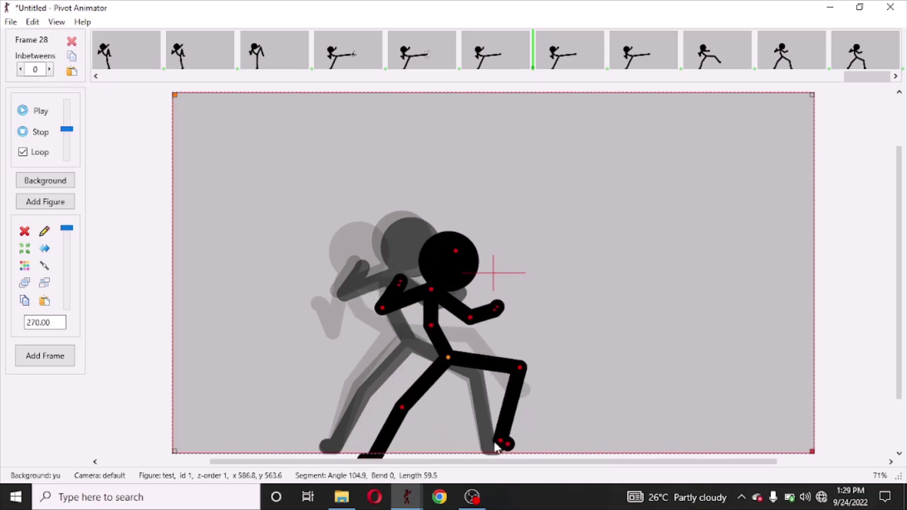
drag(519, 368, 522, 389)
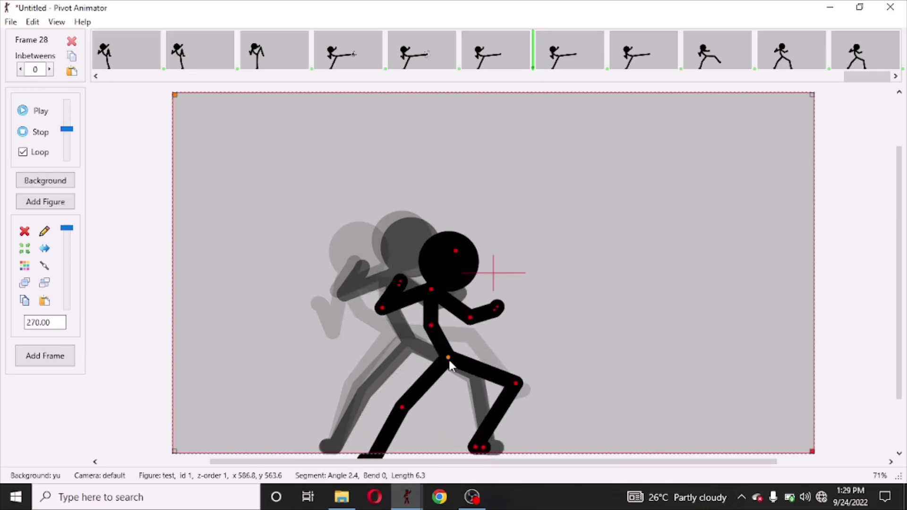
drag(449, 361, 460, 361)
drag(414, 408, 398, 386)
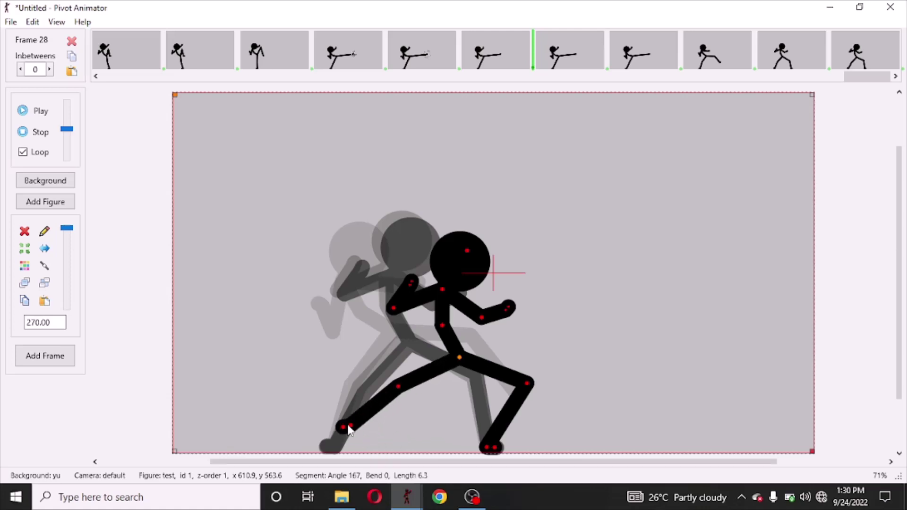
drag(350, 426, 342, 417)
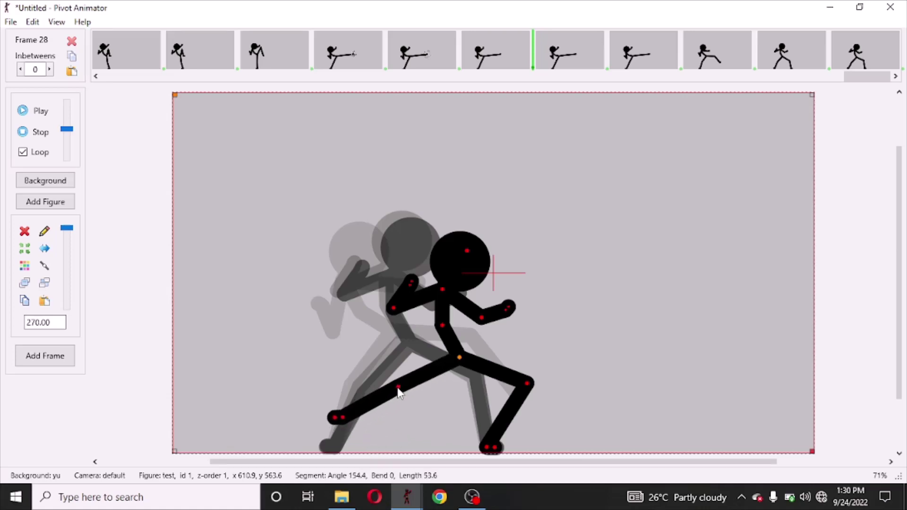
Step: Lean the torso forward, raise the rear forearm, adjust the head and plant the rear foot under its knee, and add frame 28
drag(442, 289, 450, 291)
drag(398, 279, 397, 278)
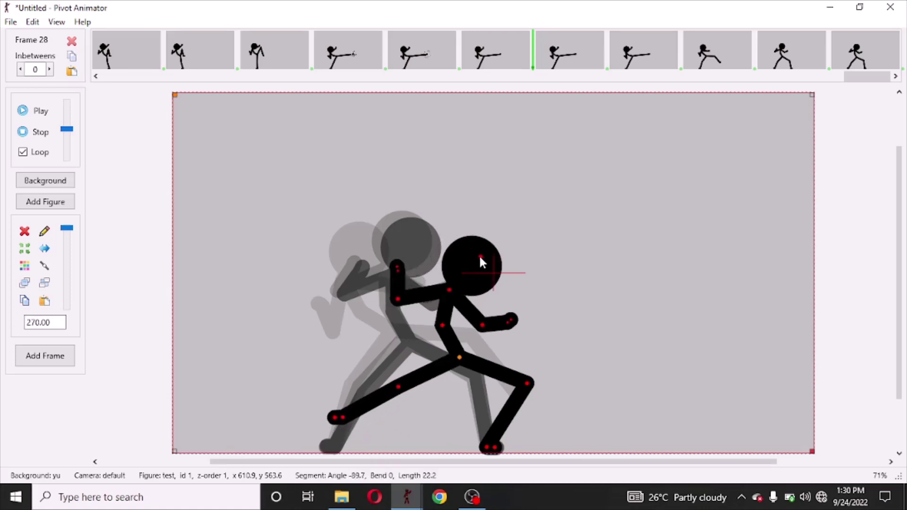
drag(480, 255, 475, 252)
drag(342, 417, 390, 447)
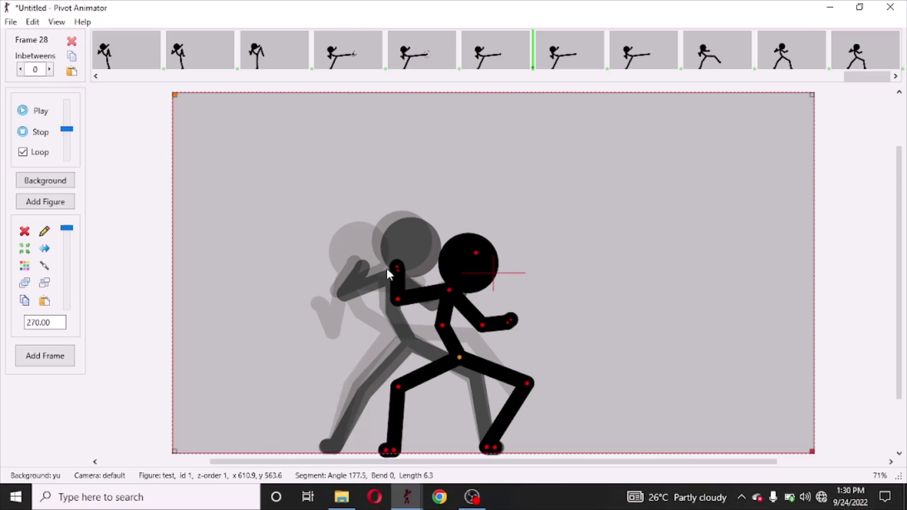
key(space)
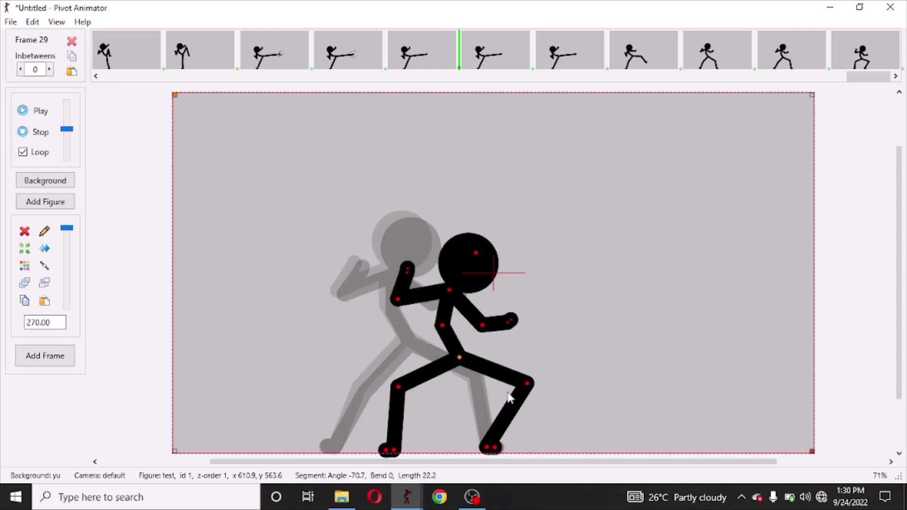
Step: Step the figure forward and up onto its planted front leg in frame 29, lifting the rear leg and straightening the torso
drag(394, 451, 419, 400)
drag(527, 383, 478, 418)
drag(459, 357, 509, 313)
drag(452, 382, 516, 377)
drag(493, 282, 515, 278)
drag(542, 253, 519, 242)
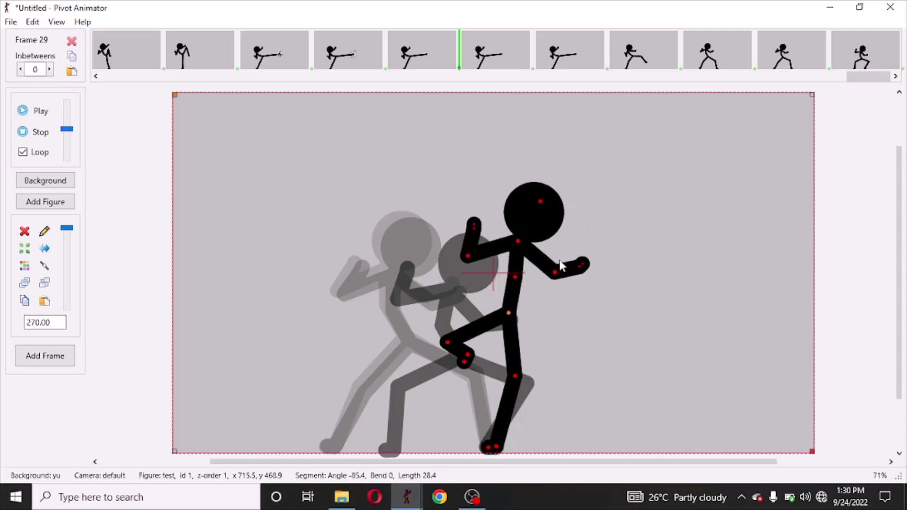
Step: Fold the front forearm up toward the chest, swing the rear forearm slightly back and tilt the head back
mouse_move(562, 266)
mouse_down()
mouse_move(547, 258)
mouse_move(554, 272)
mouse_up()
drag(475, 227, 466, 225)
drag(541, 206, 528, 201)
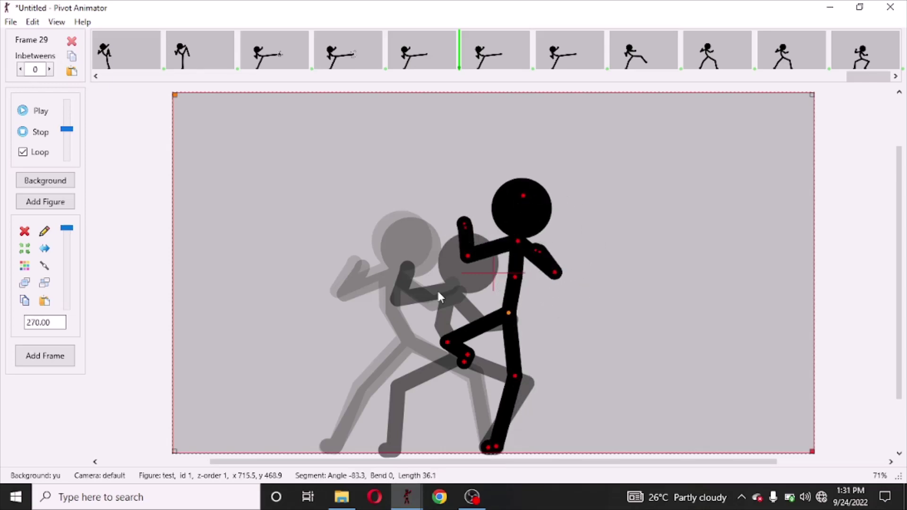
Step: Add frame 29, swing the raised leg forward under the hips and slant the supporting leg back for frame 30
drag(448, 342, 481, 382)
key(Return)
drag(435, 427, 468, 441)
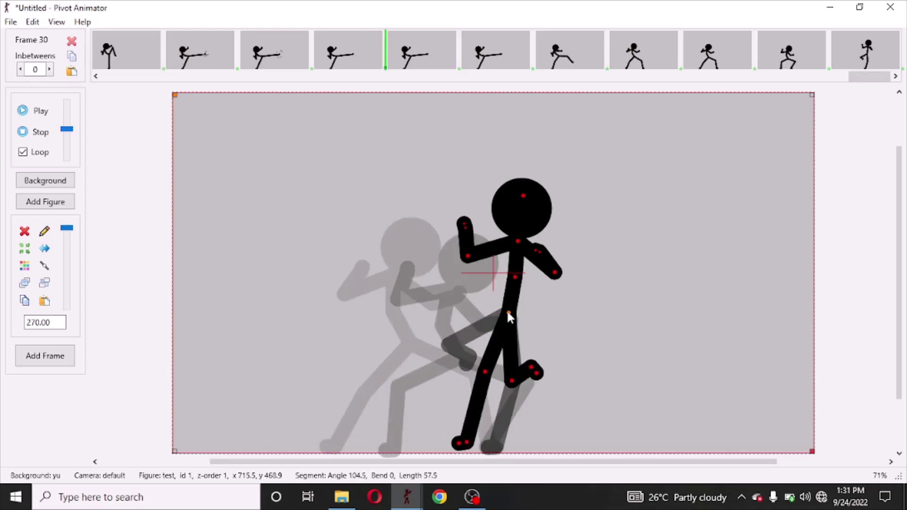
Step: Move the figure forward in frame 30, lean its upper body back with both arms folded toward the chest, and add the frame
drag(508, 313, 539, 317)
drag(545, 282, 523, 285)
drag(503, 253, 542, 273)
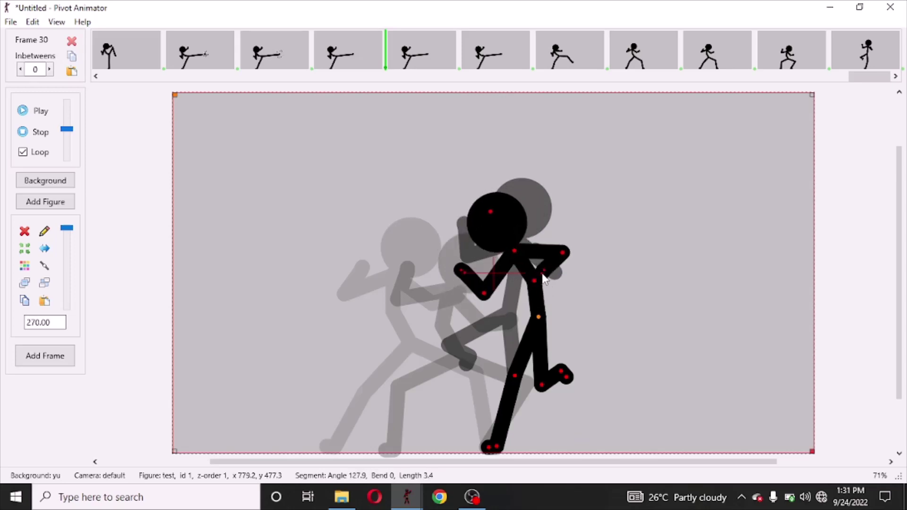
drag(501, 293, 518, 275)
key(Return)
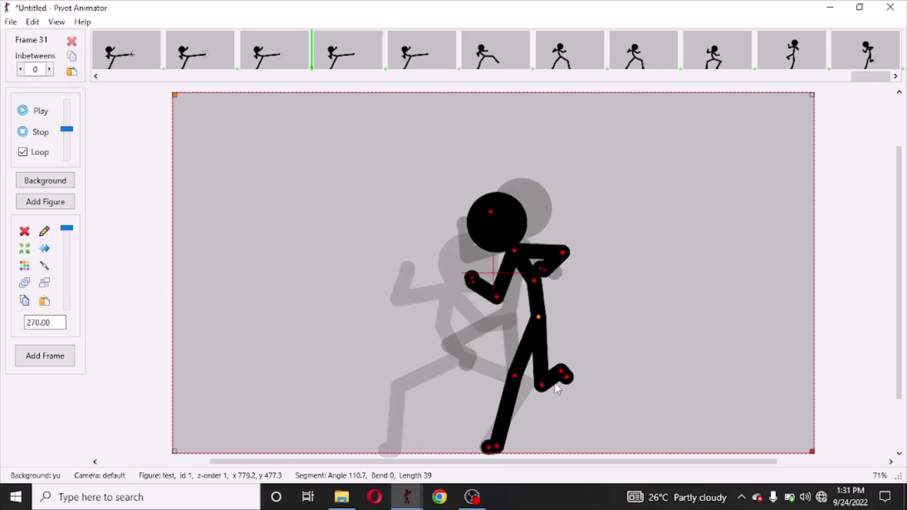
Step: Extend the lifted leg into a high forward kick in frame 31, shifting the figure forward and raising the front elbow
drag(542, 384, 696, 297)
drag(608, 311, 634, 284)
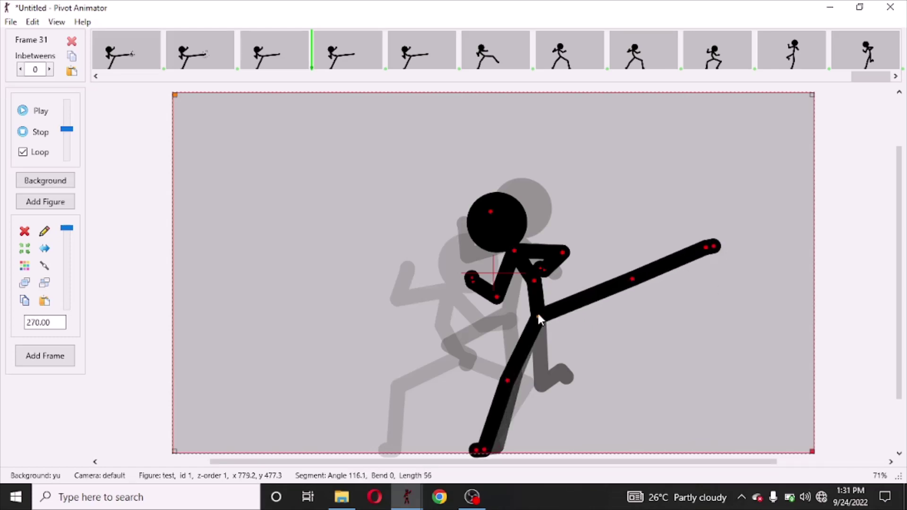
drag(539, 316, 552, 313)
drag(576, 247, 574, 228)
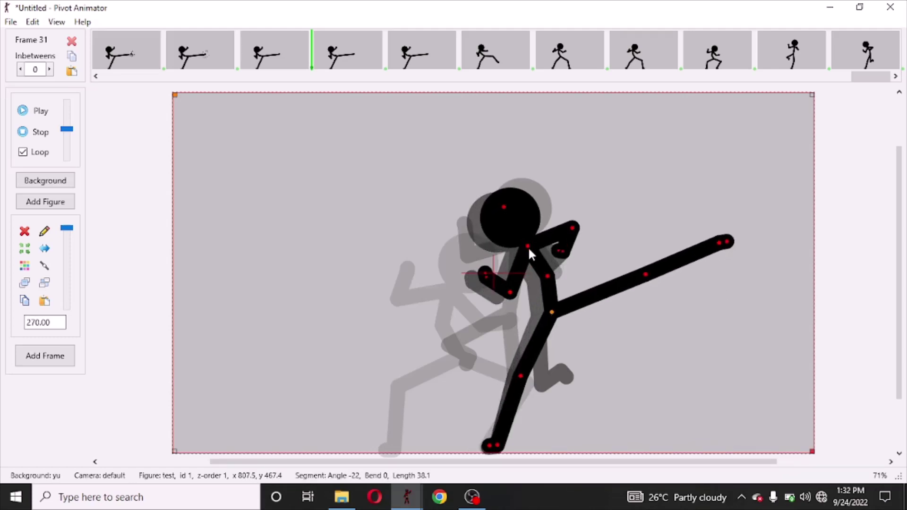
Step: Lean the torso further back, adjust the rear forearm, lift the kicking leg higher, and add frames 31 to 33 in that pose
drag(547, 276, 537, 280)
drag(477, 296, 487, 283)
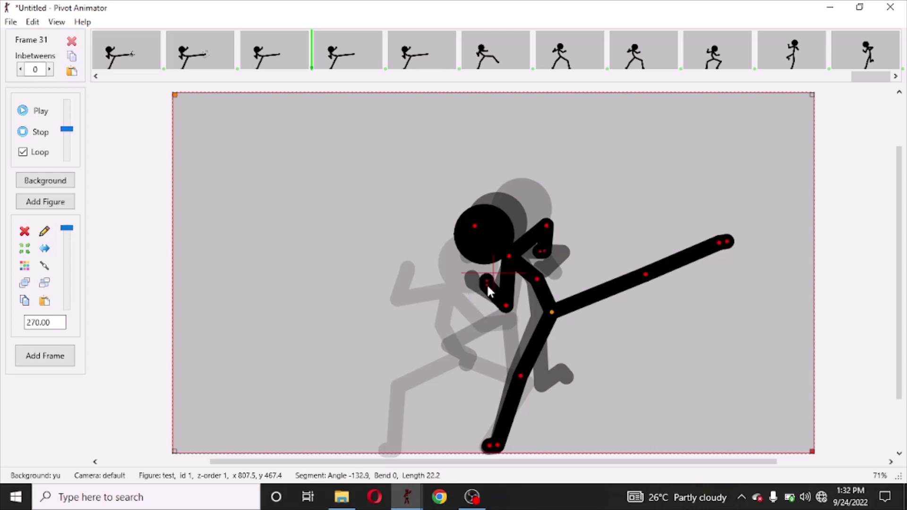
drag(646, 274, 630, 273)
drag(551, 313, 553, 314)
key(Return)
key(Return)
key(Return)
Step: Shrink the camera frame slightly to a scale of 0.98 in frame 32
click(803, 54)
drag(812, 96, 805, 104)
key(ctrl+z)
Step: Add frame 34 with the kicking figure nudged slightly forward, and play the animation to check the motion
drag(642, 266, 642, 265)
drag(521, 377, 521, 379)
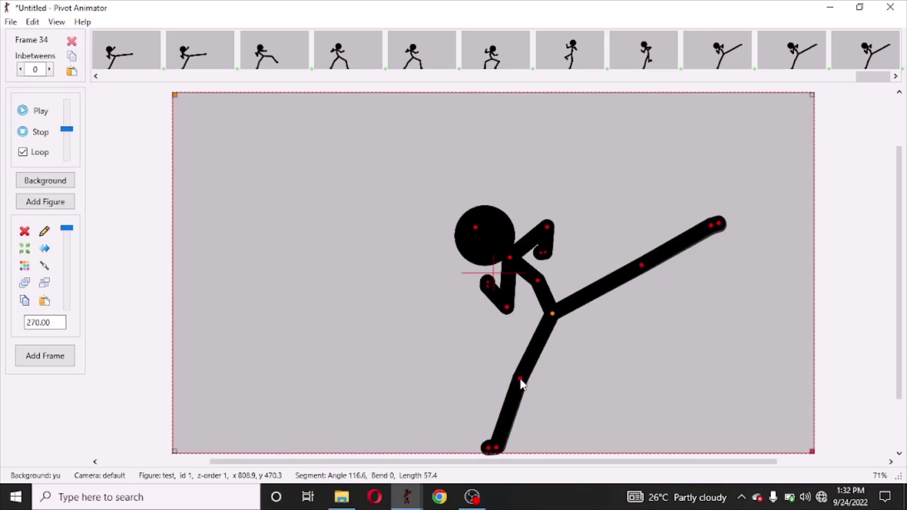
drag(553, 314, 555, 313)
drag(540, 280, 539, 281)
key(Return)
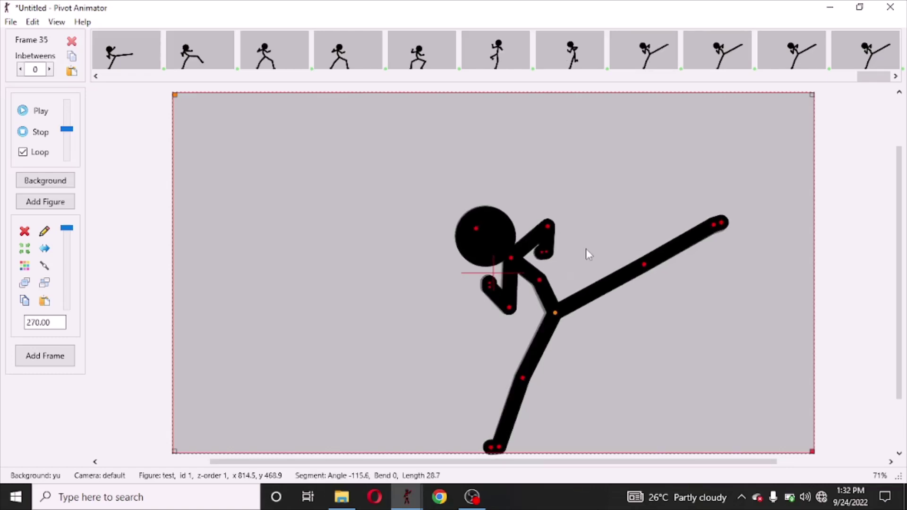
click(41, 113)
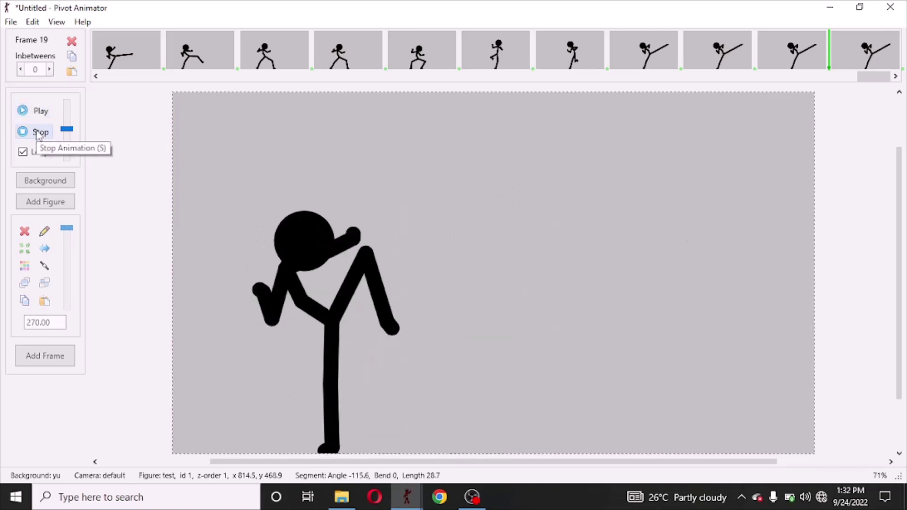
click(39, 132)
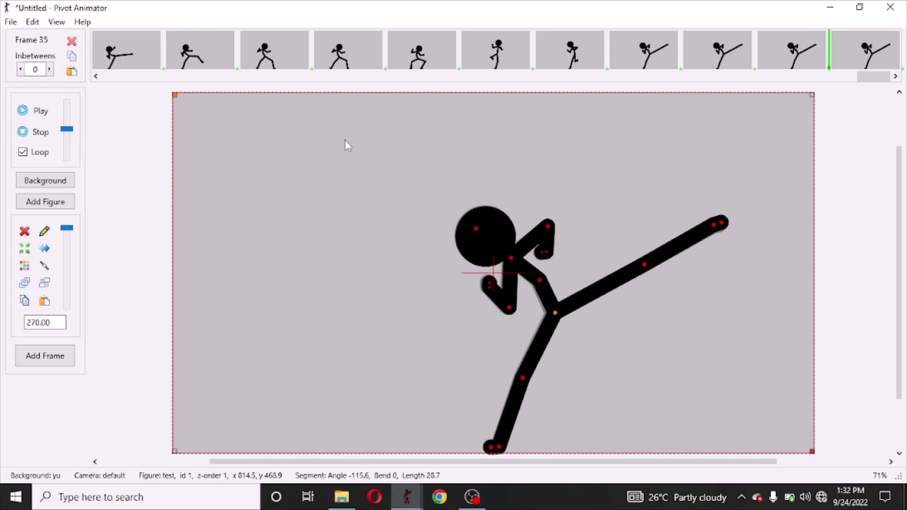
Step: Add the punch 1(2) effect figure to frame 31, centred on the kicking foot at a scale of 200
click(46, 202)
double_click(472, 182)
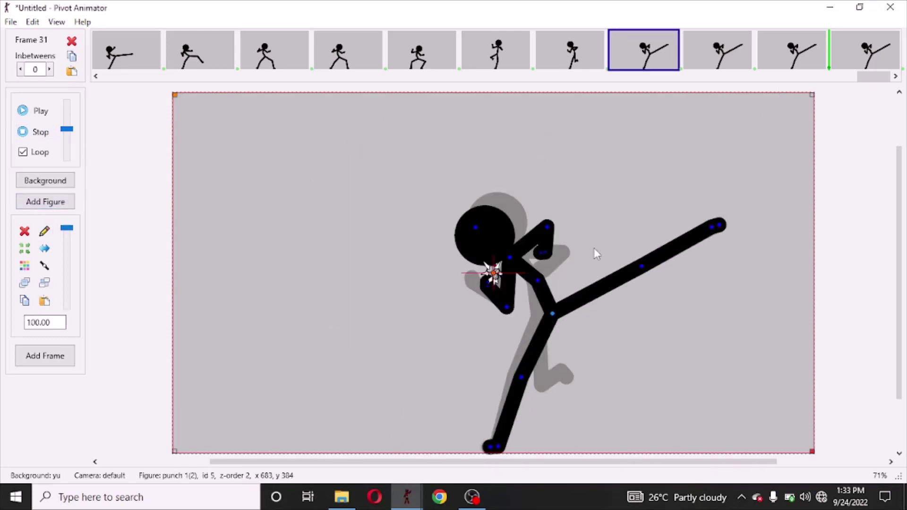
click(719, 225)
text(200)
key(Return)
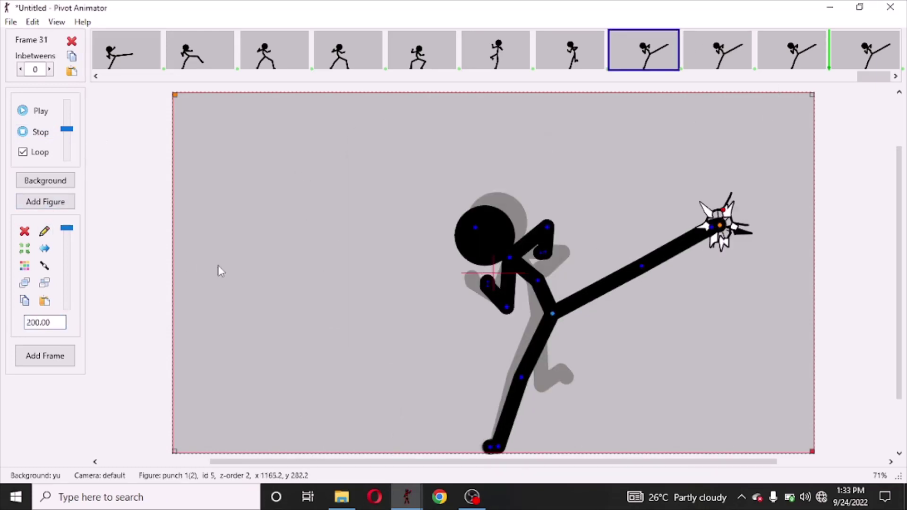
Step: Add the punch 2(2) effect figure to frame 32, centred on the kicking foot at a scale of 250
key(Right)
click(45, 202)
double_click(519, 182)
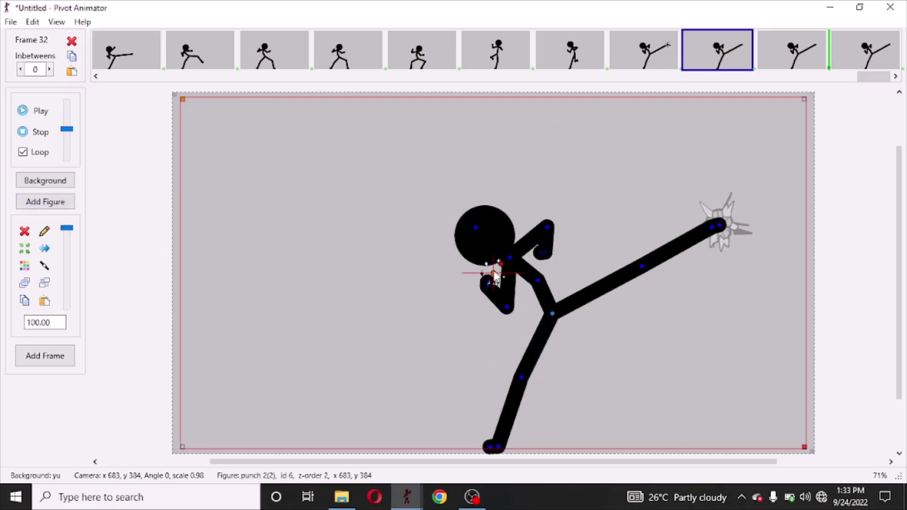
drag(721, 223, 719, 224)
drag(26, 322, 243, 252)
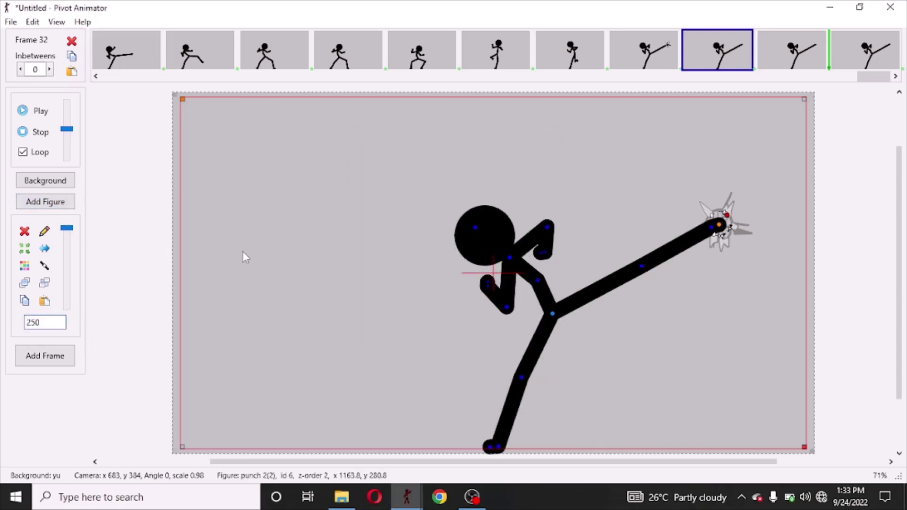
key(Return)
Step: Copy the punch 2(2) effect from frame 32 and paste it into frame 33
click(797, 59)
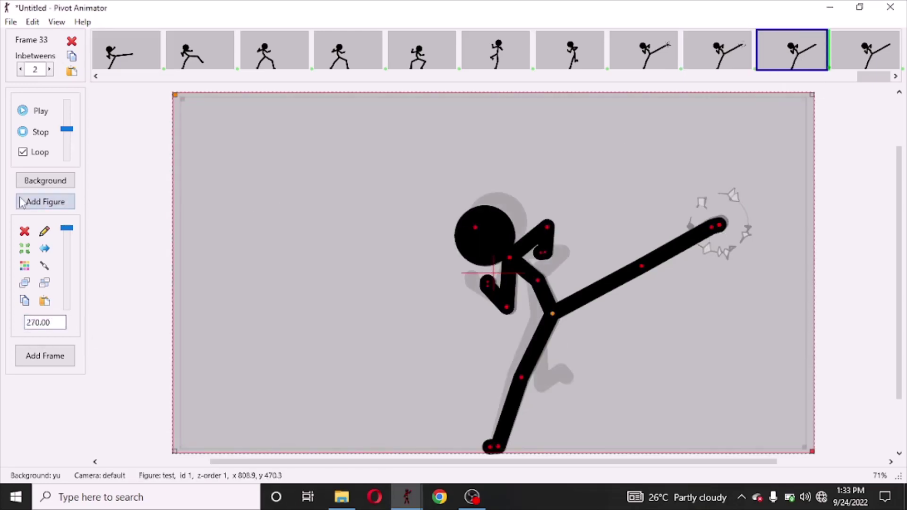
click(712, 59)
click(719, 224)
click(24, 301)
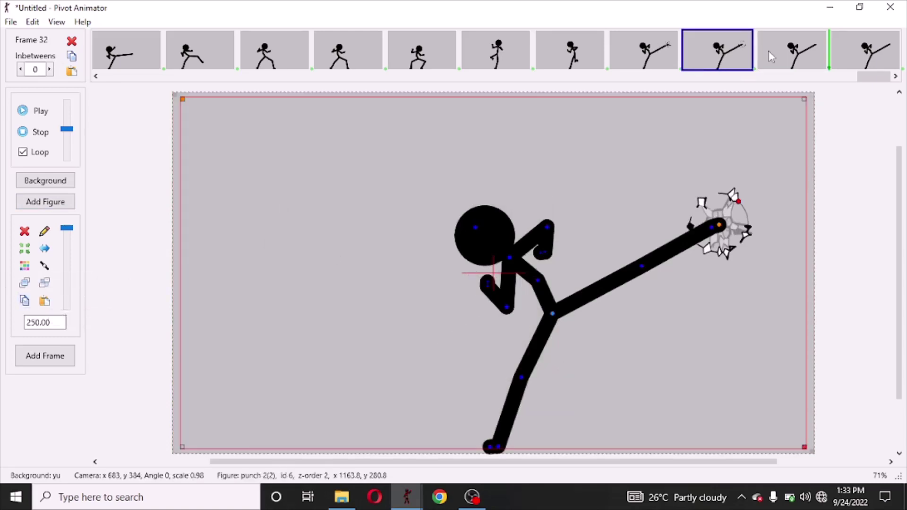
click(770, 52)
click(44, 301)
Step: Set the pasted effect's scale to 300 and its opacity to about 15% in frame 33, and play the animation
double_click(42, 323)
text(3)
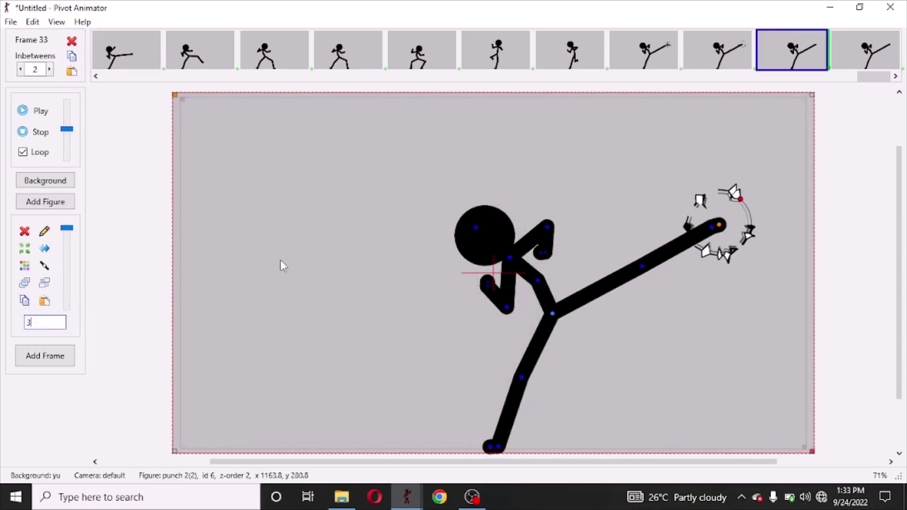
text(00)
key(Return)
click(67, 302)
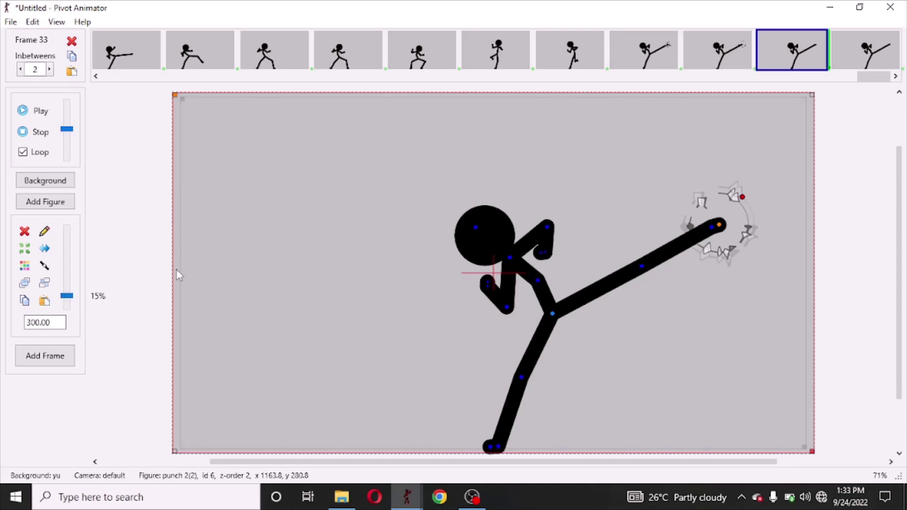
click(34, 113)
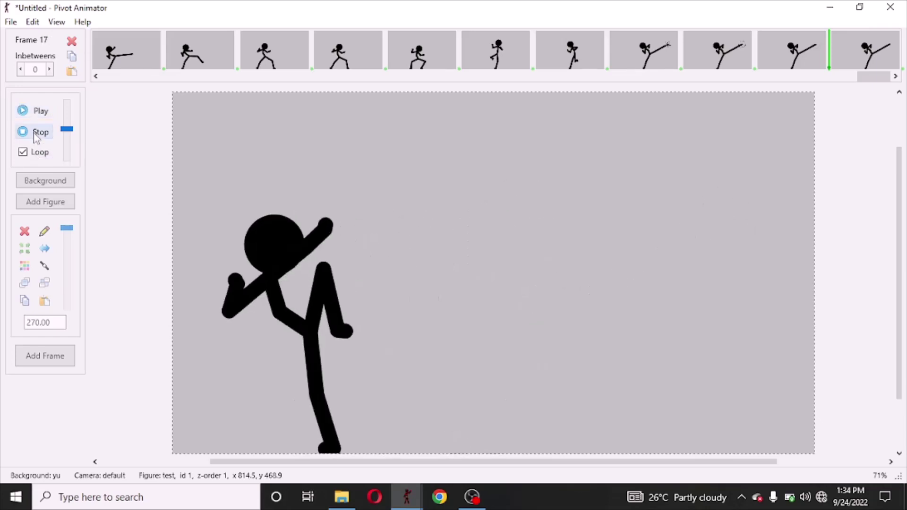
click(37, 134)
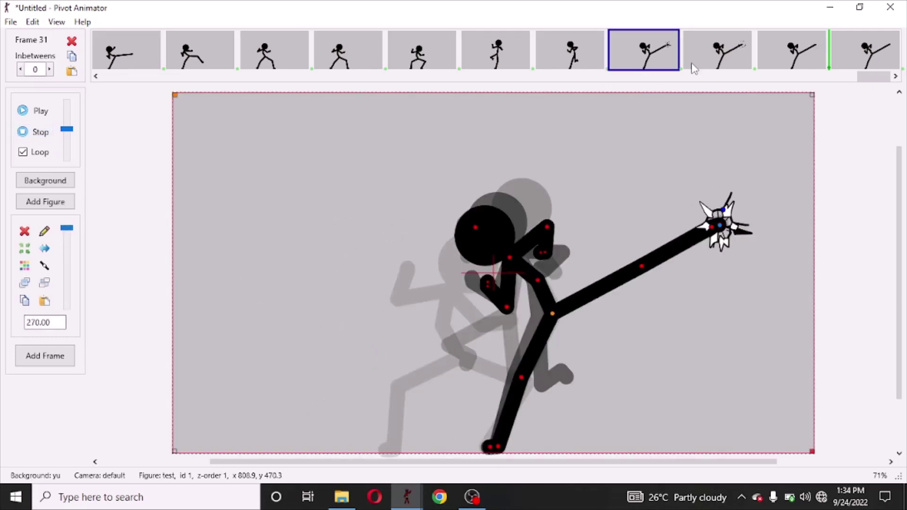
Step: Lower the kicking leg to nearly horizontal in frames 31 and 32, moving each impact effect back onto the foot
drag(643, 271, 654, 311)
drag(720, 226, 742, 303)
drag(645, 277, 661, 311)
drag(713, 236, 742, 303)
Step: Lower the kicking leg to match in frames 33 and 34, with frame 33's effect on the foot, and play the animation
click(788, 53)
drag(642, 265, 658, 305)
drag(720, 224, 744, 304)
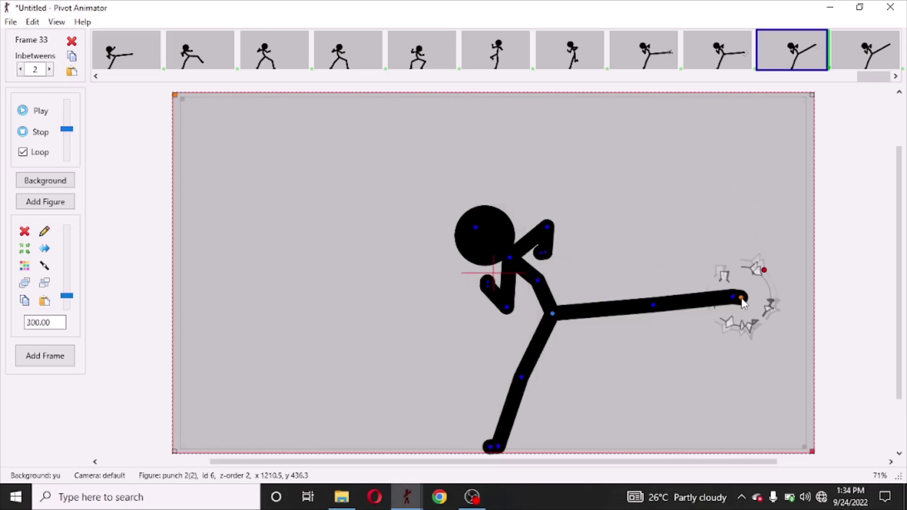
click(845, 59)
drag(642, 259, 664, 308)
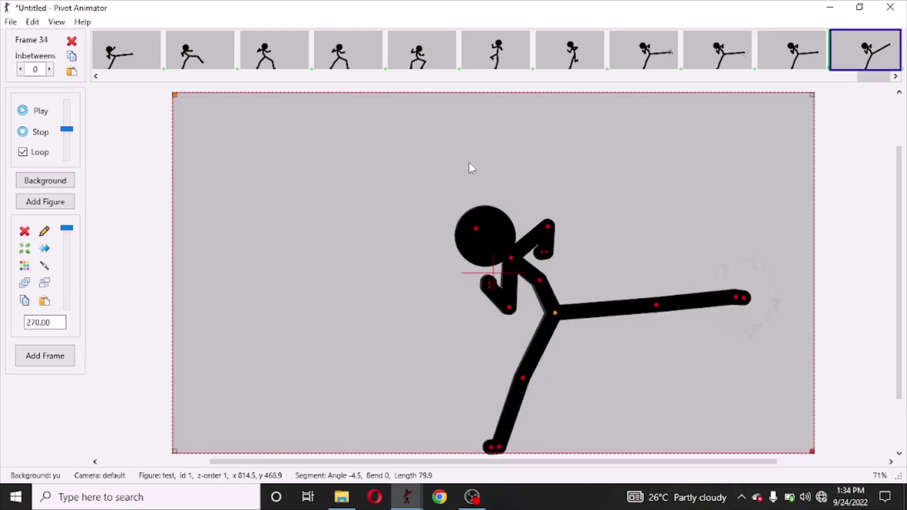
click(39, 113)
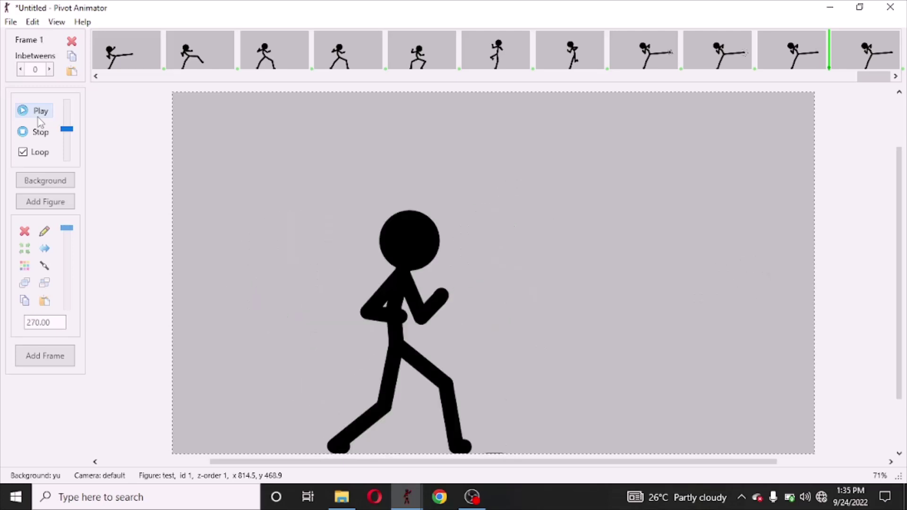
click(40, 132)
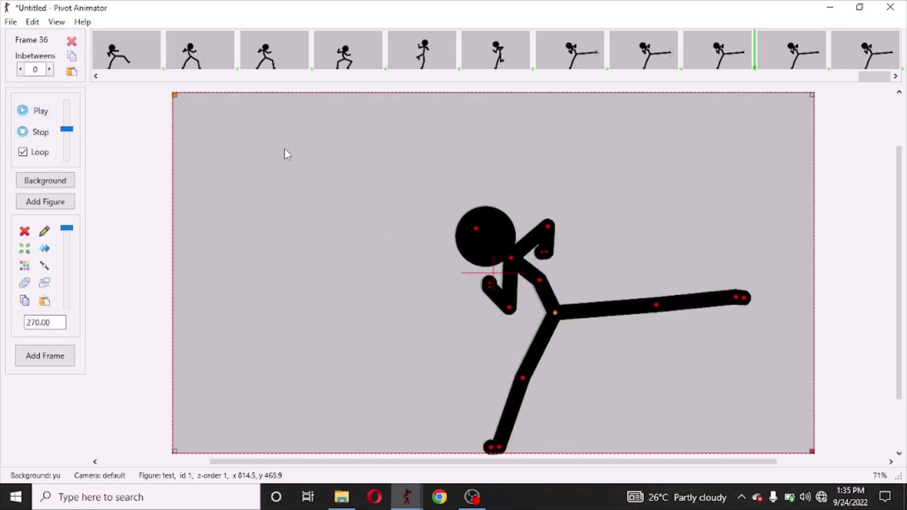
Step: Minimise the stick figure project, close the Punch effect pack project without saving, and switch to OBS
click(822, 7)
click(890, 7)
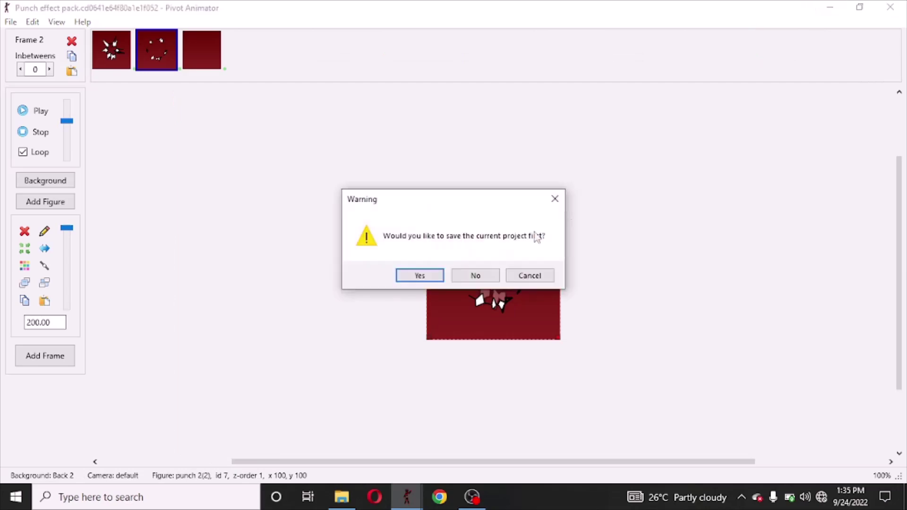
click(475, 276)
click(890, 7)
click(471, 498)
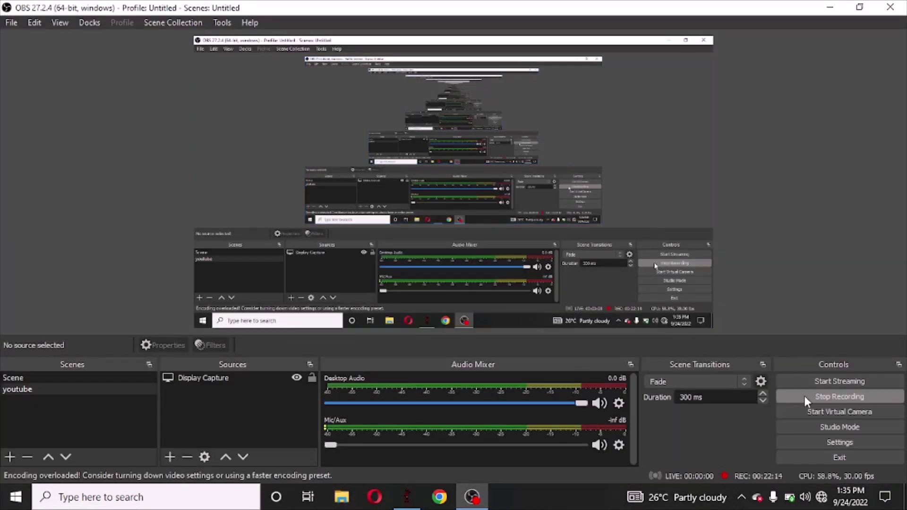